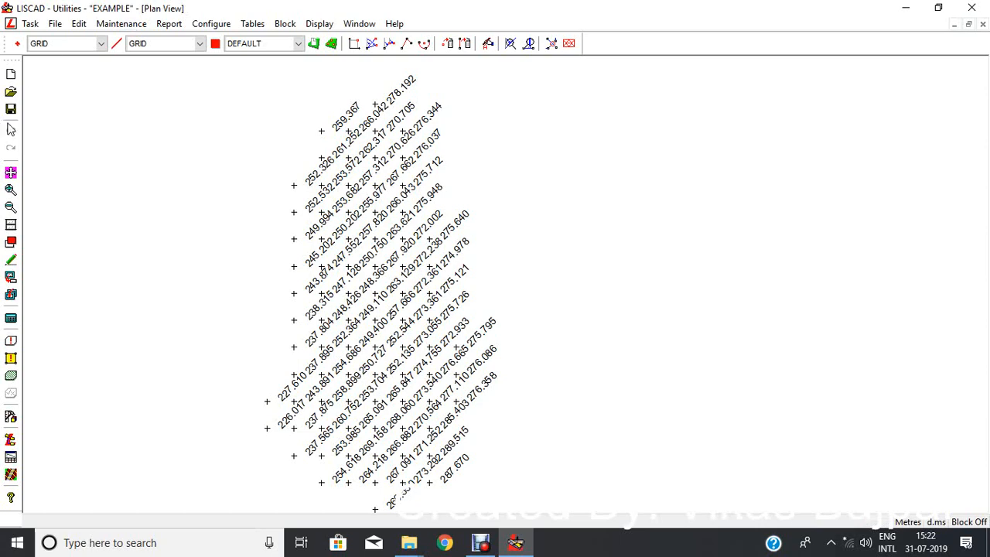
# Switch the EXAMPLE project from the Utilities task to the Terrain Modelling task
pyautogui.scroll(-2, 232, 240)
pyautogui.scroll(2, 232, 267)
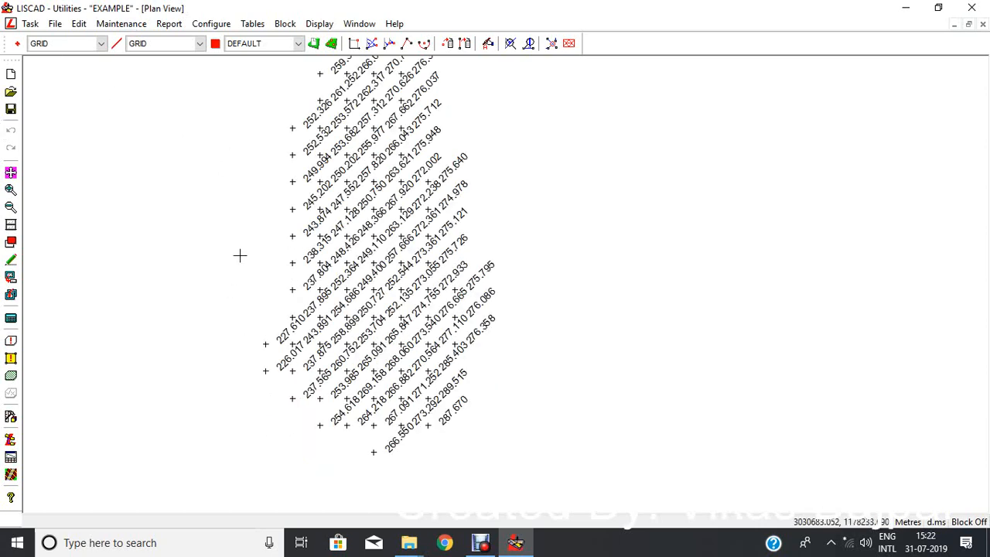
pyautogui.scroll(-2, 239, 254)
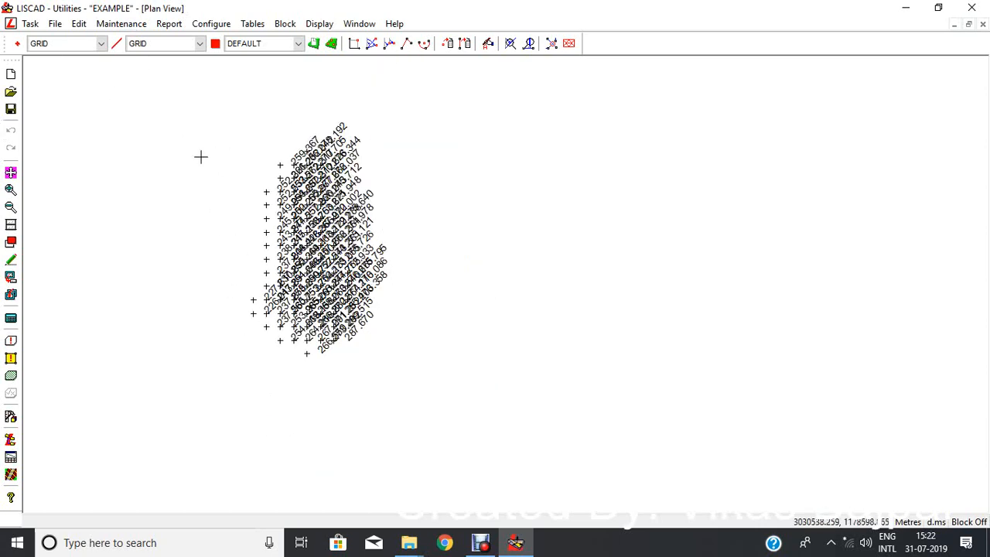
pyautogui.click(30, 24)
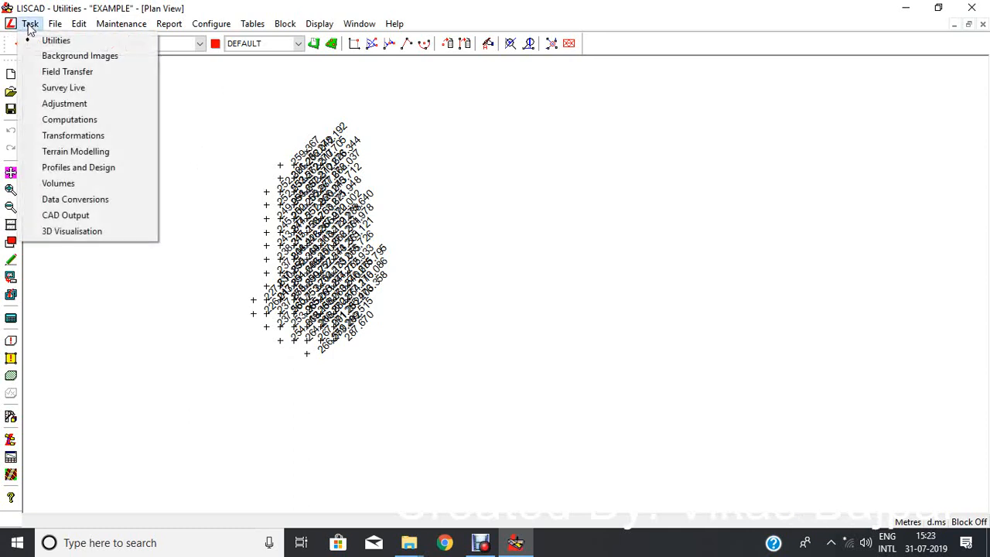
pyautogui.click(66, 152)
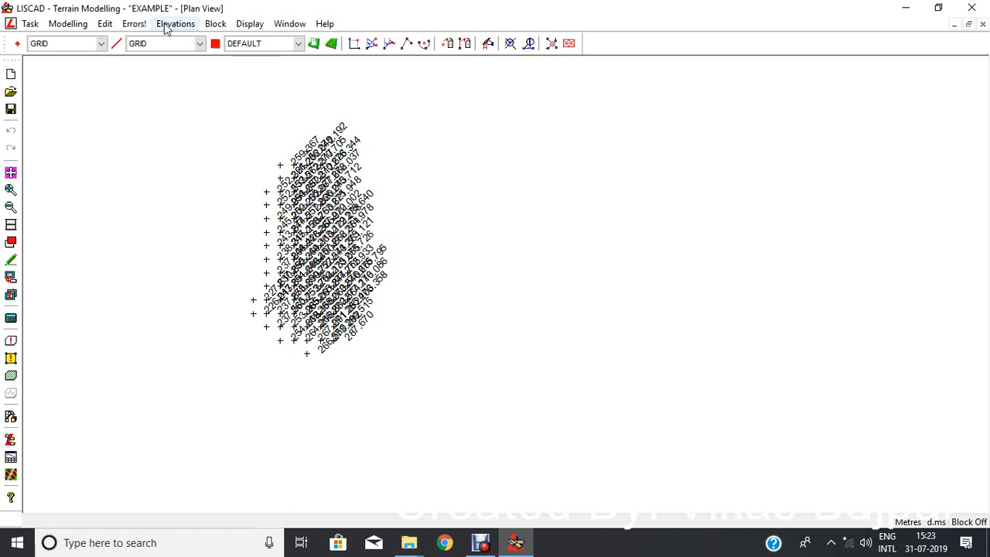
# Try to form a terrain model named SPOTTIN with a search distance of 50
pyautogui.click(68, 24)
pyautogui.click(79, 78)
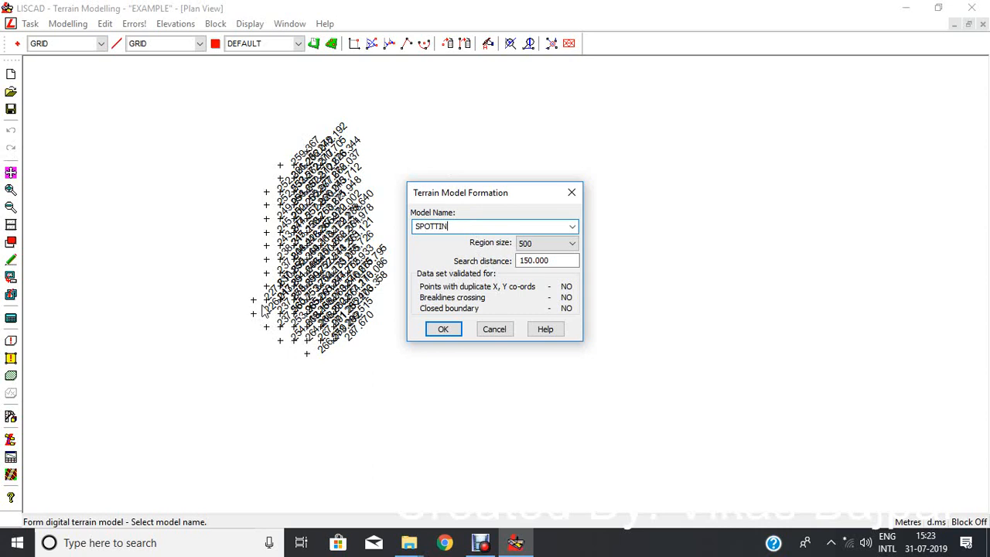
pyautogui.doubleClick(571, 260)
pyautogui.write('50')
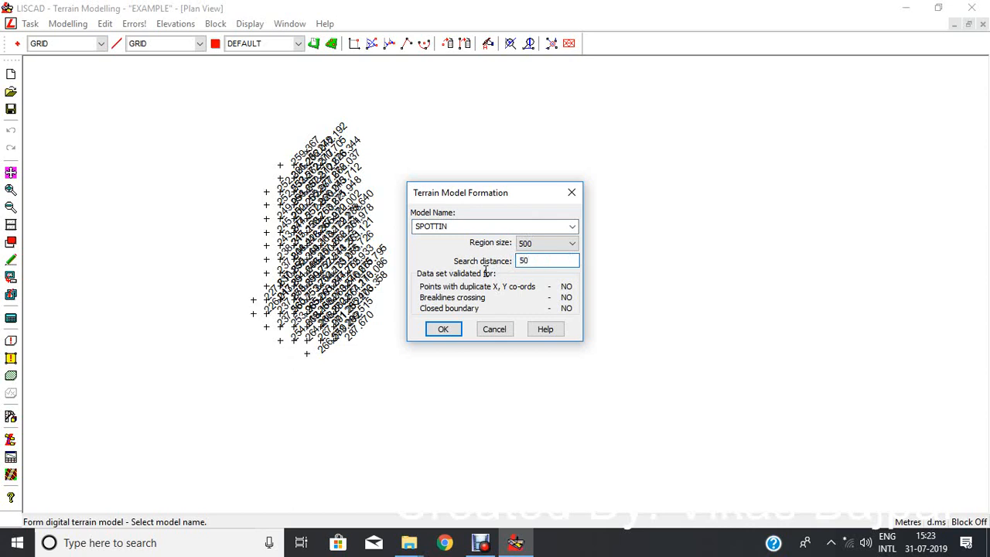
pyautogui.click(435, 329)
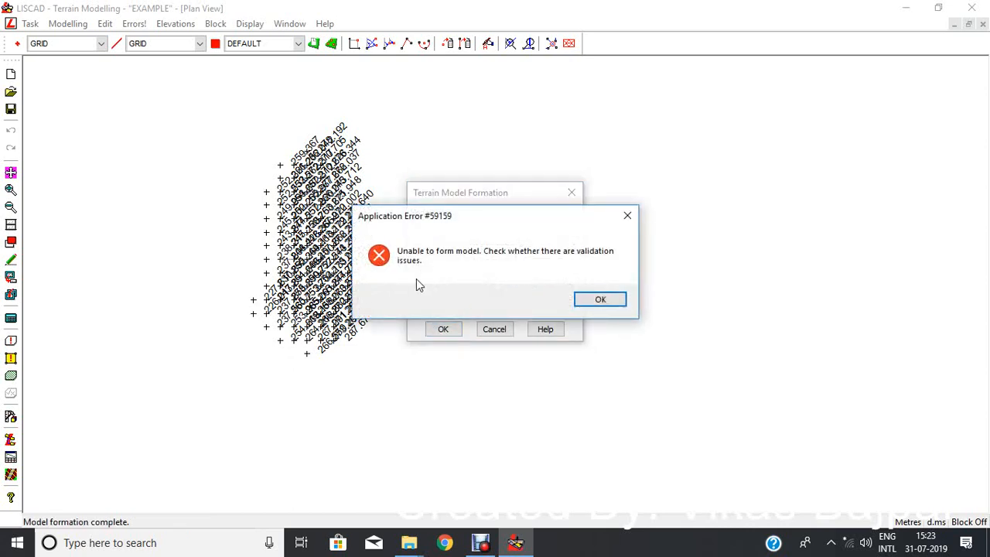
pyautogui.click(588, 301)
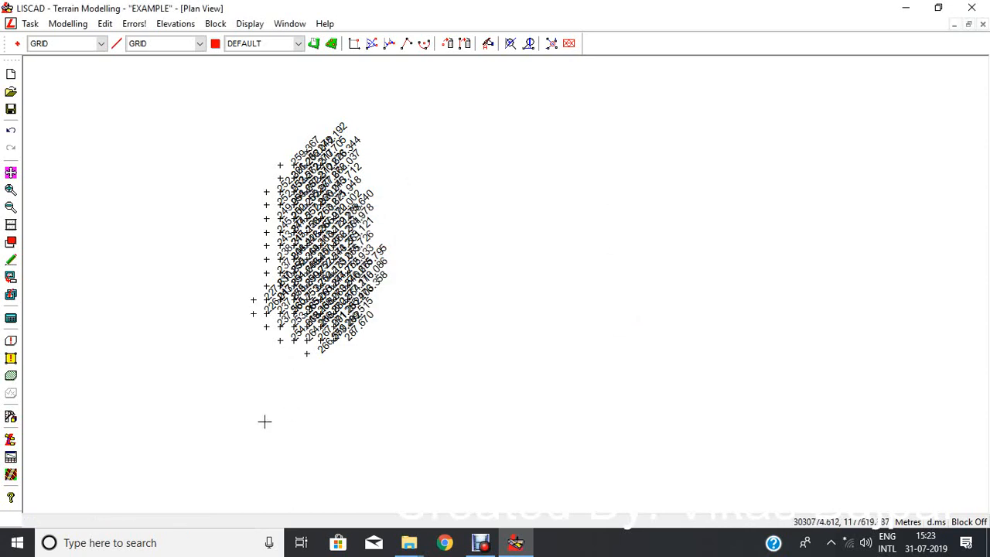
# Form the terrain model SPOTTIN with a search distance of 150 and close the formation report
pyautogui.scroll(3, 296, 363)
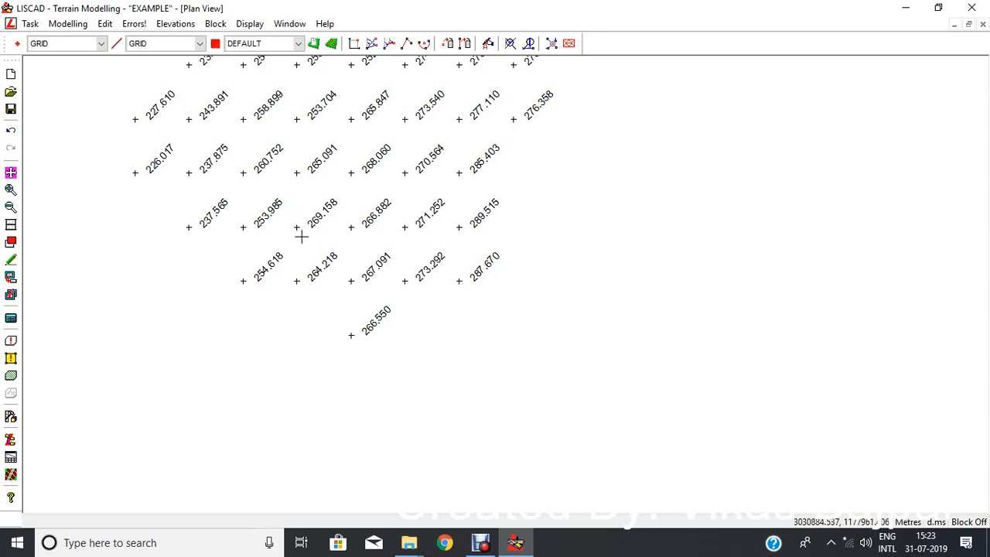
pyautogui.scroll(-3, 360, 255)
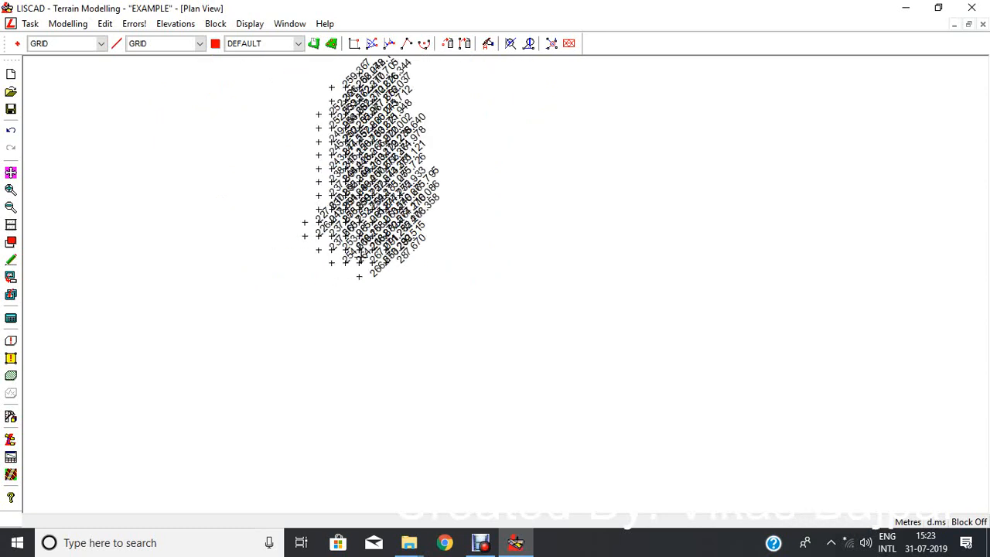
pyautogui.click(82, 25)
pyautogui.click(84, 77)
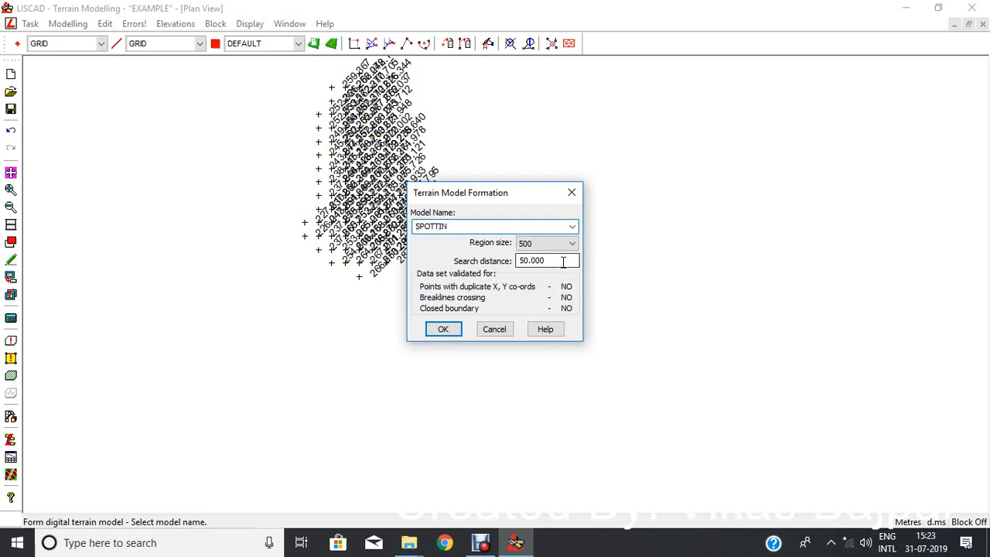
pyautogui.moveTo(561, 260); pyautogui.dragTo(493, 273)
pyautogui.write('150')
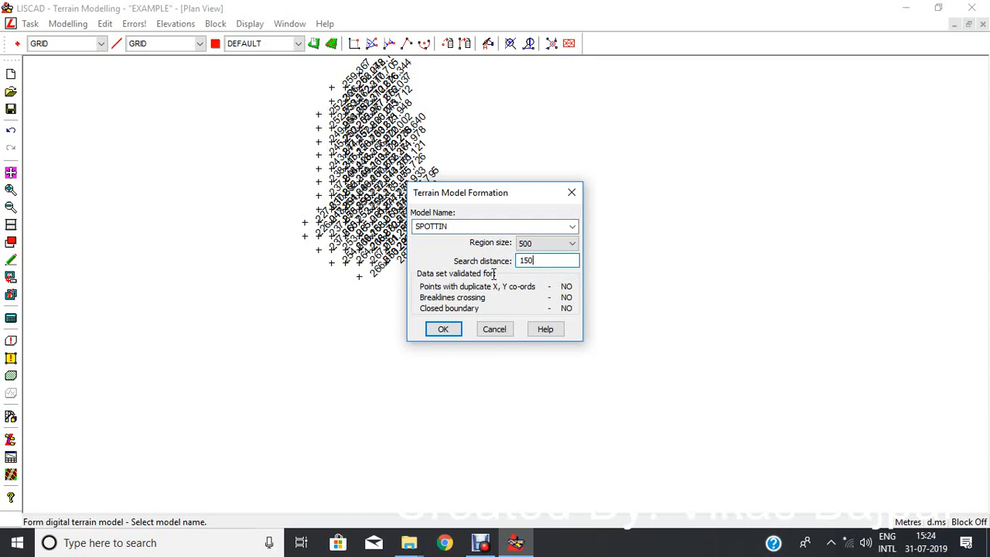
pyautogui.click(443, 328)
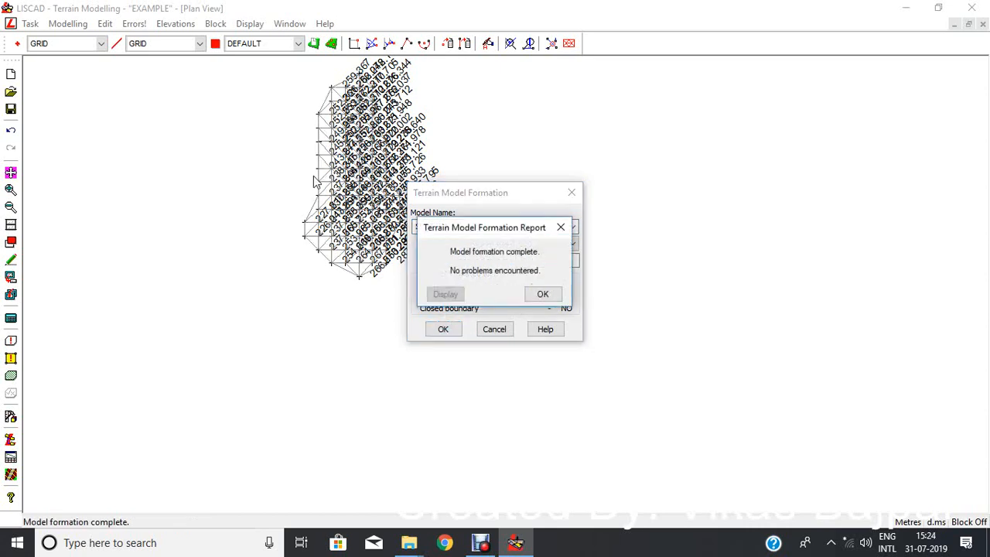
pyautogui.click(544, 294)
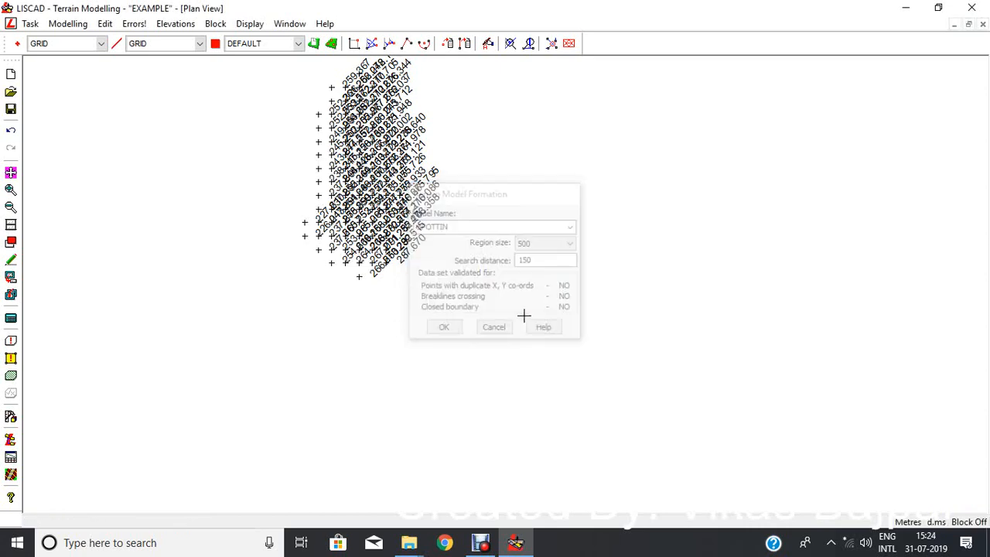
# Turn on the display of triangles for the SPOTTIN model in the plan view
pyautogui.rightClick(501, 134)
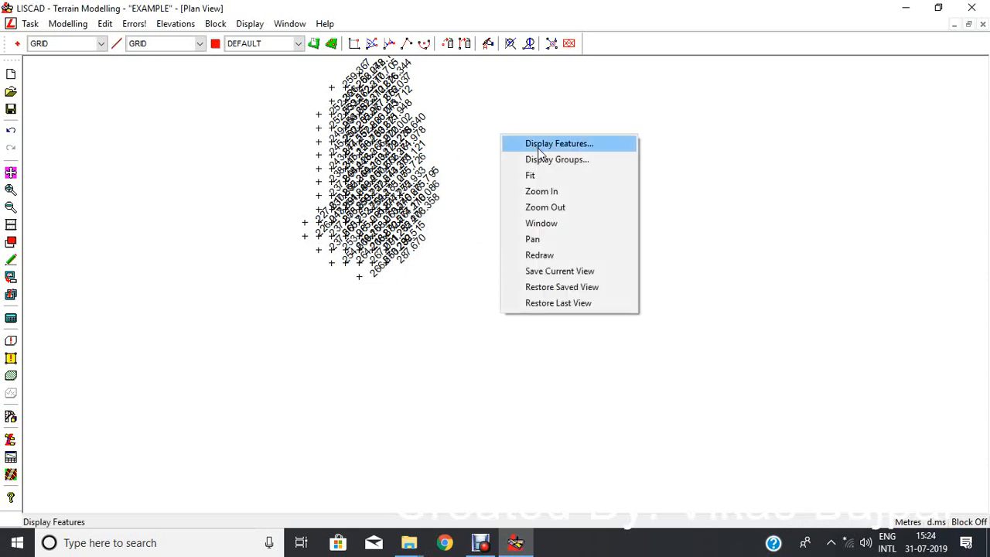
pyautogui.click(543, 146)
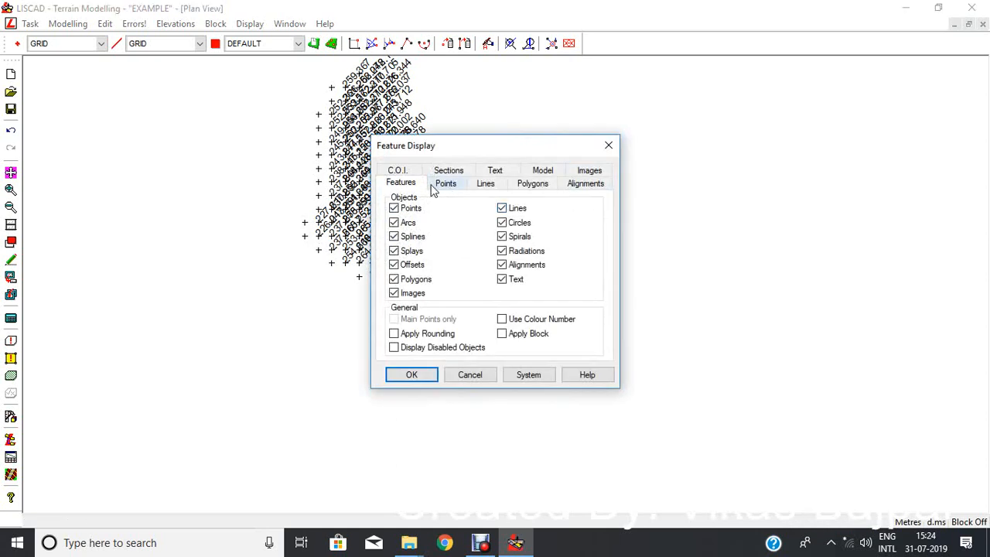
pyautogui.click(542, 170)
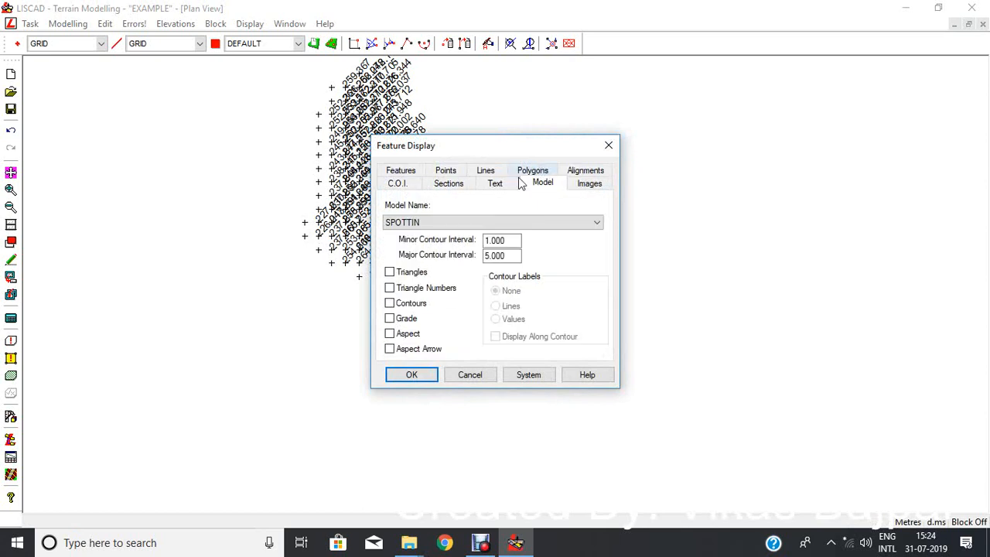
pyautogui.click(389, 273)
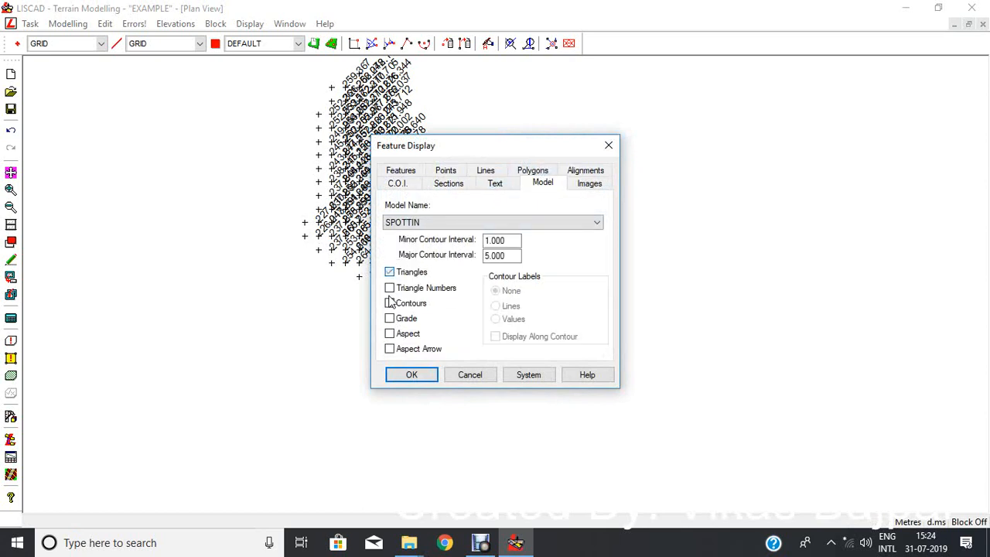
pyautogui.click(414, 375)
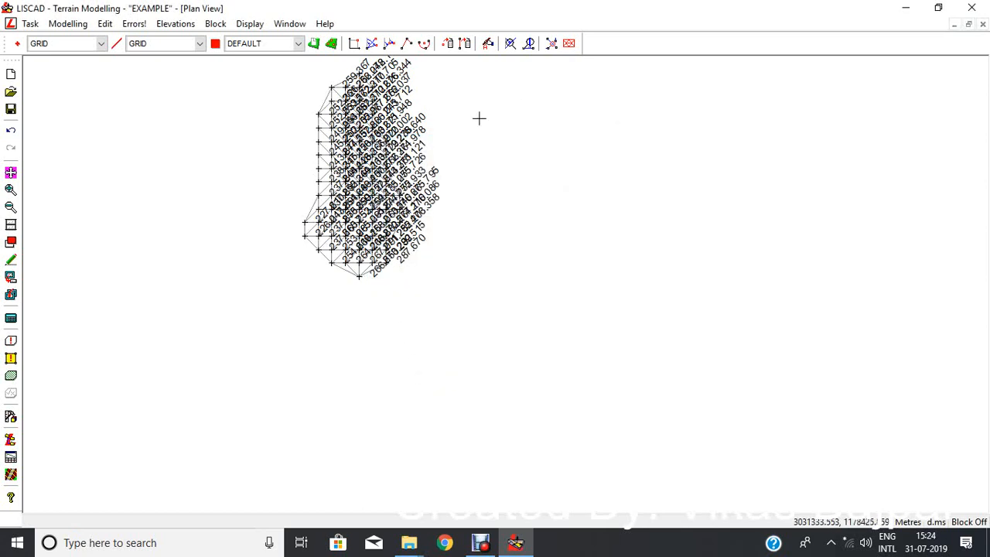
pyautogui.rightClick(516, 101)
pyautogui.click(554, 108)
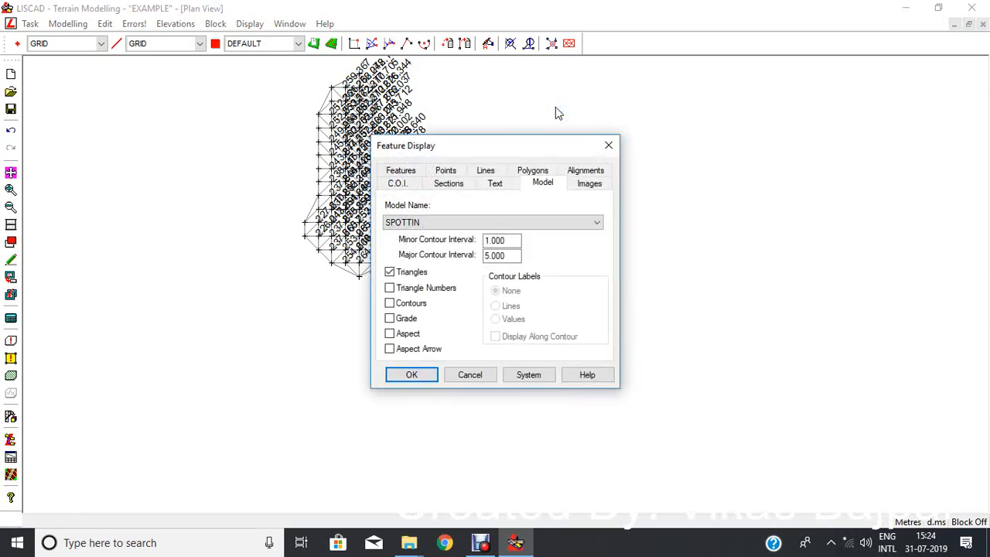
pyautogui.click(608, 146)
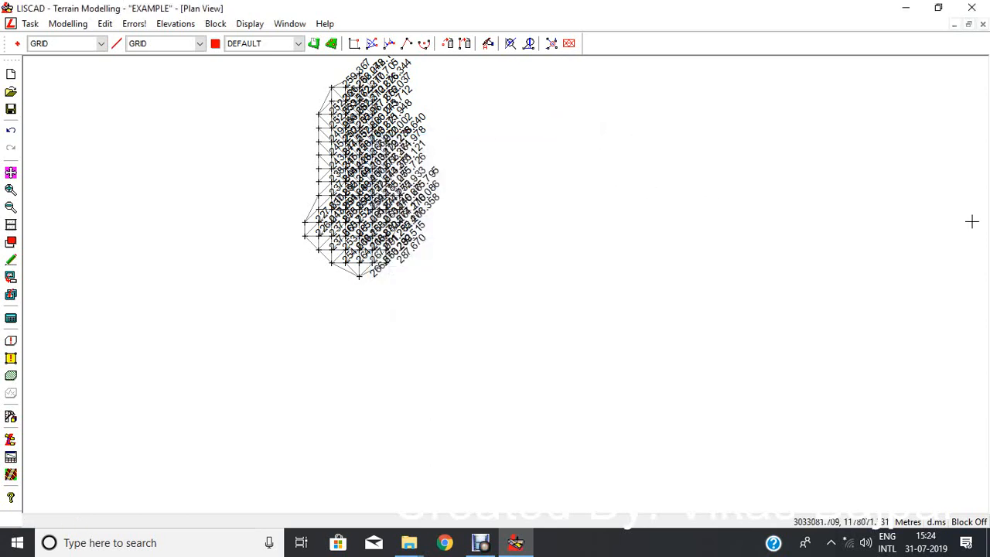
# Show the SPOT group together with the GRID group and inspect its points against the triangles
pyautogui.rightClick(541, 173)
pyautogui.click(582, 204)
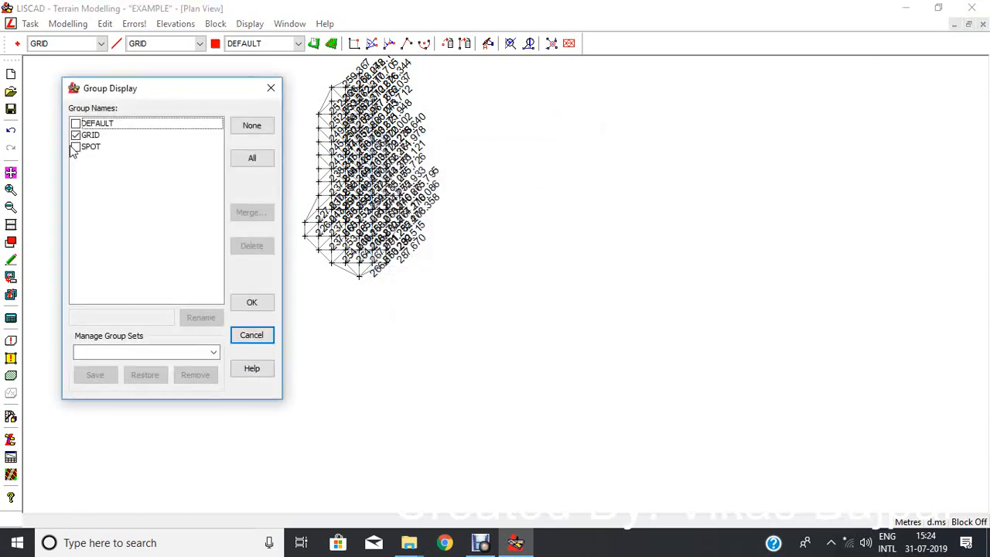
pyautogui.click(75, 147)
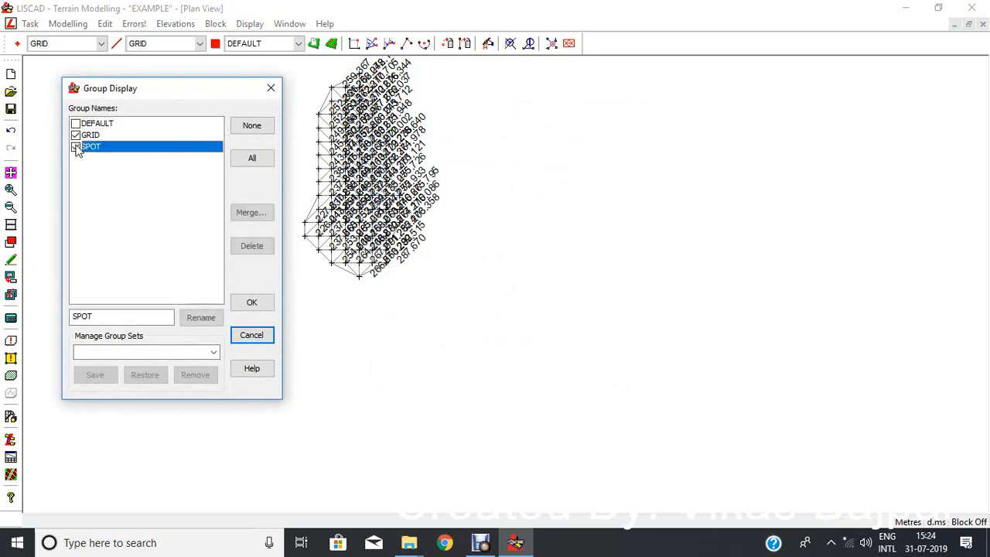
pyautogui.click(246, 306)
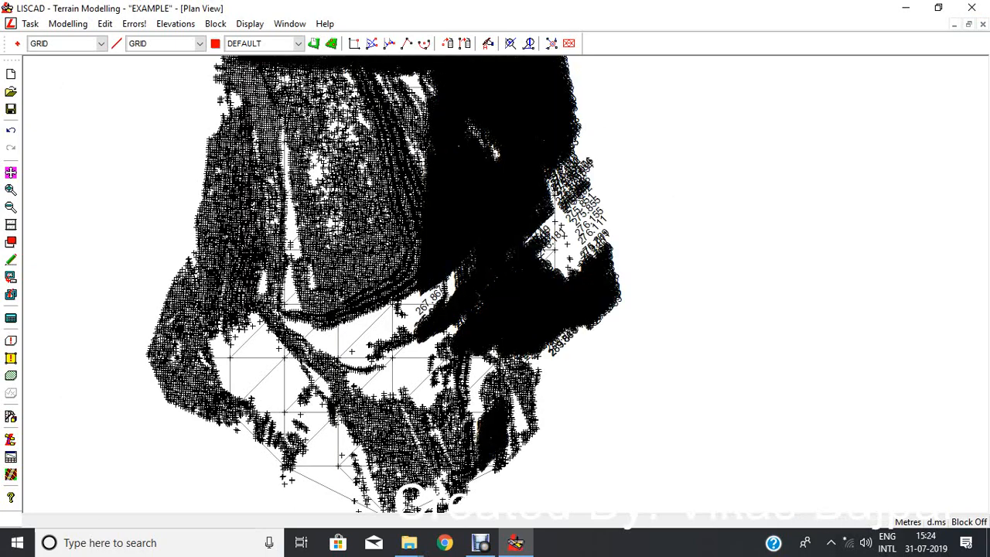
pyautogui.scroll(2, 278, 348)
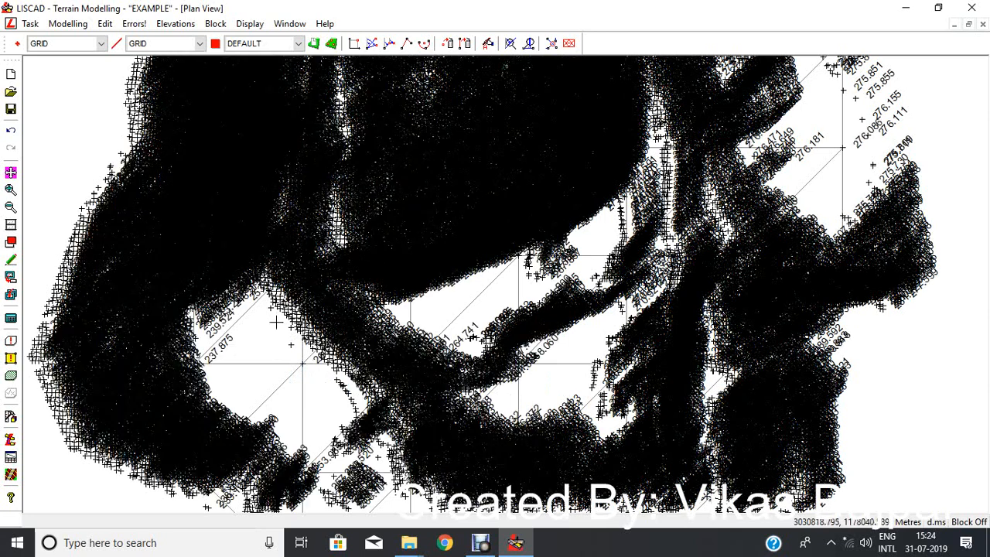
pyautogui.scroll(-2, 249, 345)
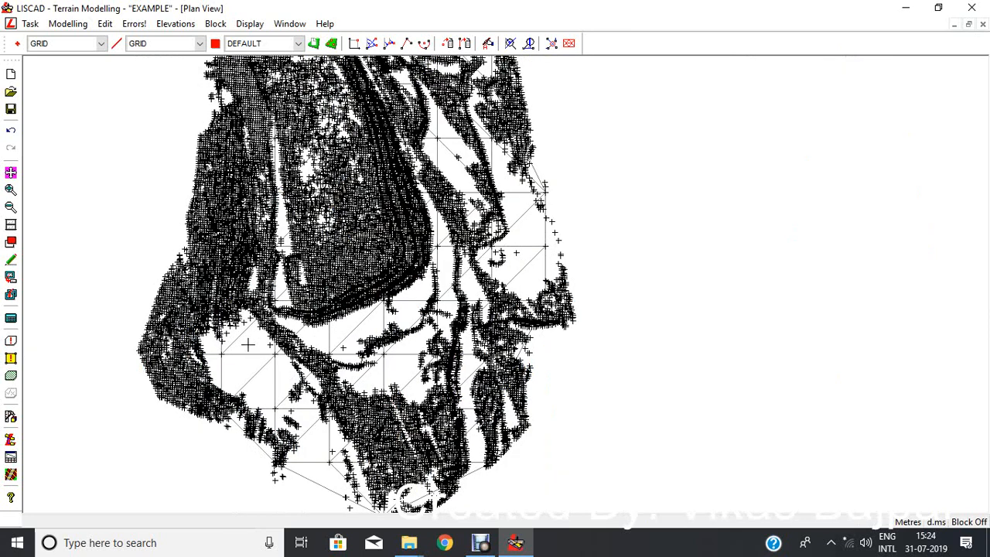
# Hide the SPOT group so that only the GRID group is displayed
pyautogui.rightClick(810, 118)
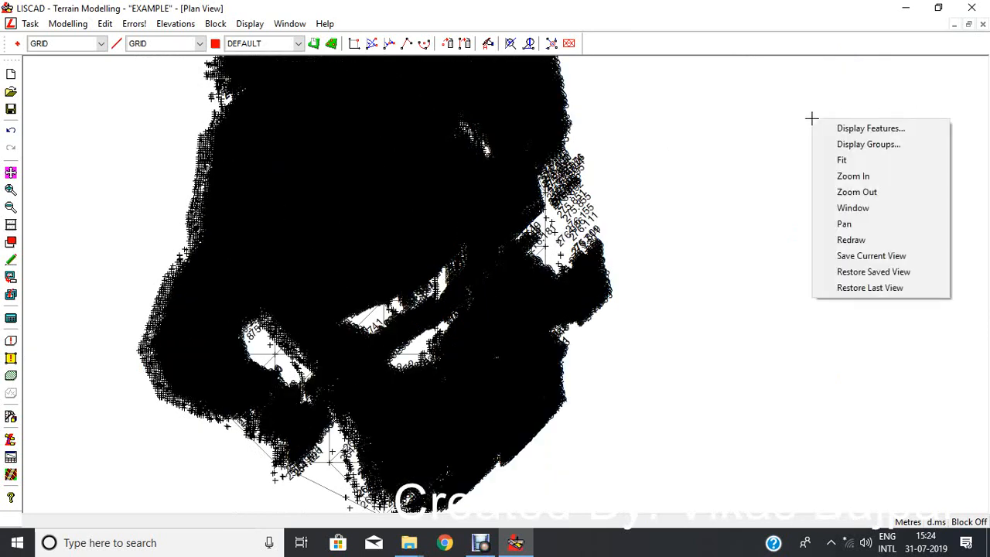
pyautogui.click(837, 144)
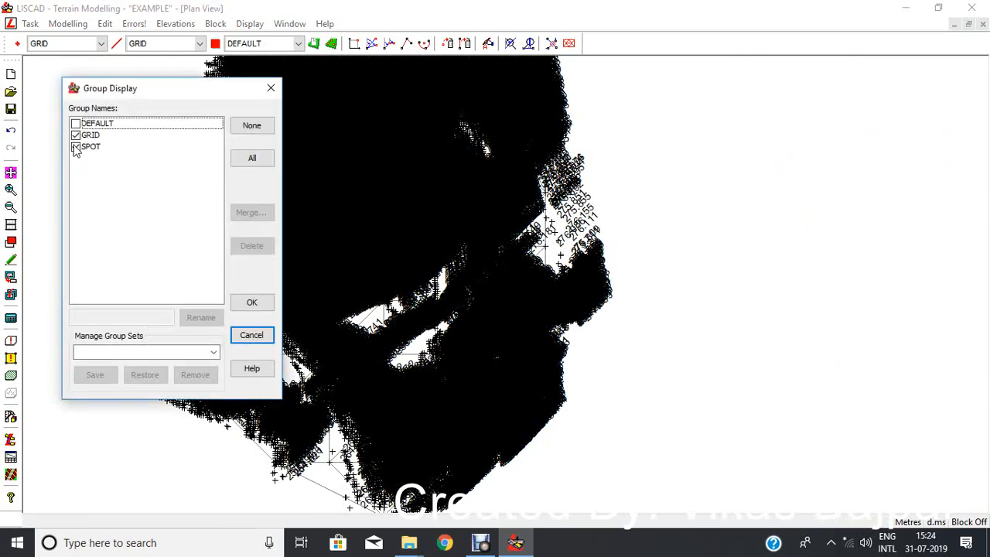
pyautogui.click(75, 146)
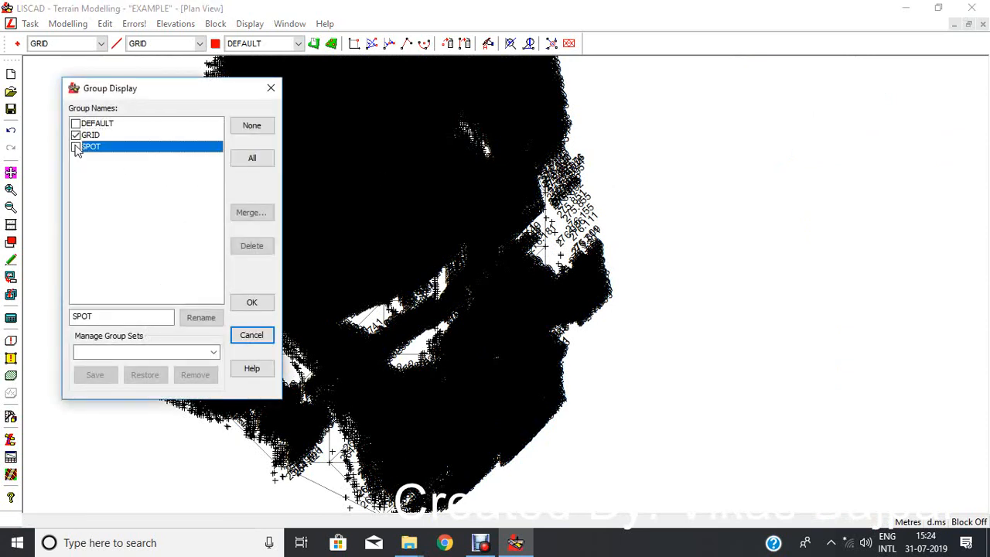
pyautogui.click(256, 303)
pyautogui.scroll(-1, 305, 244)
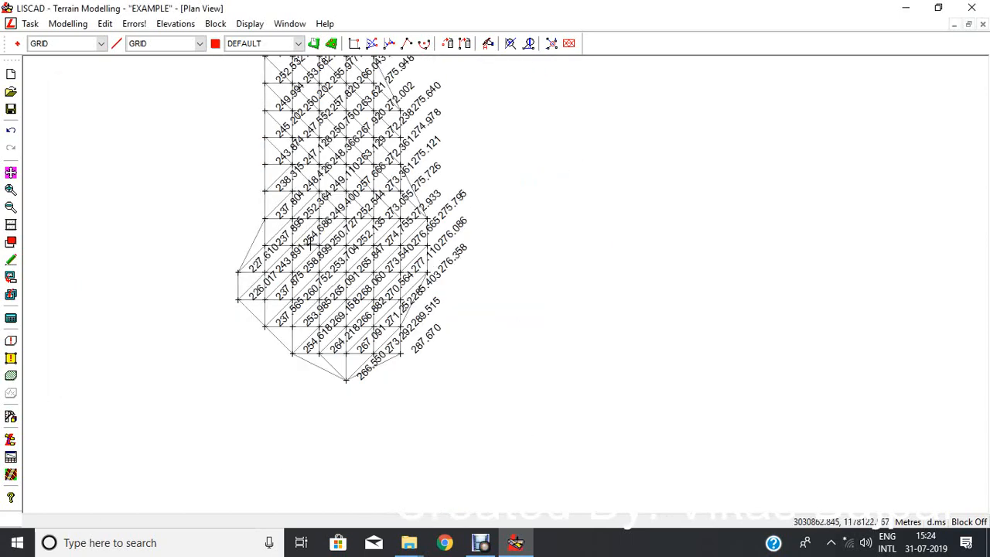
pyautogui.scroll(-1, 310, 241)
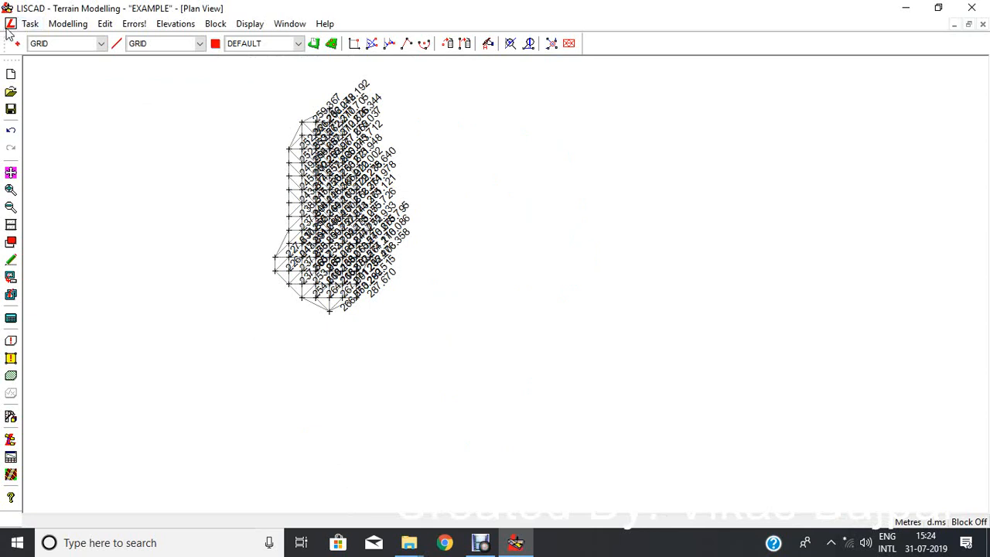
# Turn off the display of triangles for the SPOTTIN model
pyautogui.rightClick(414, 100)
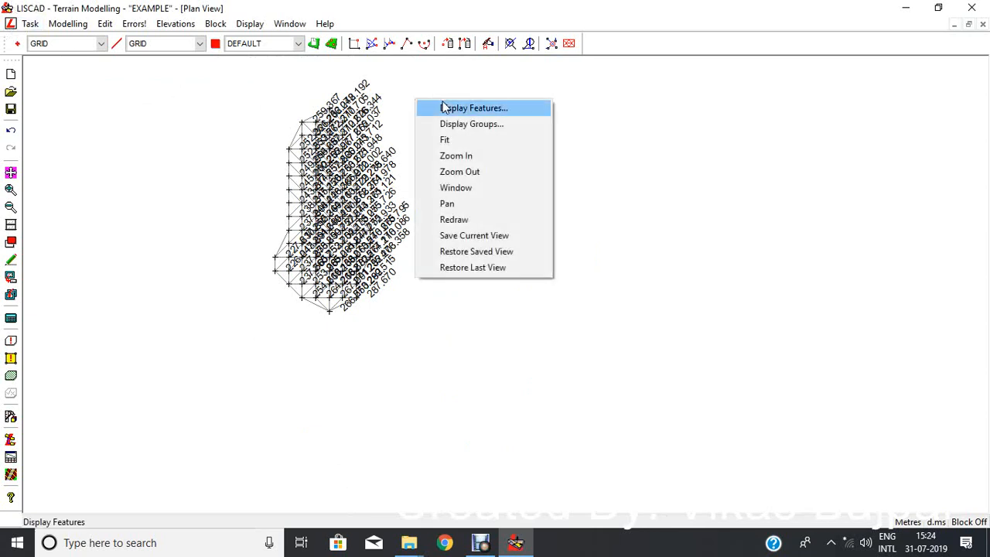
pyautogui.click(445, 107)
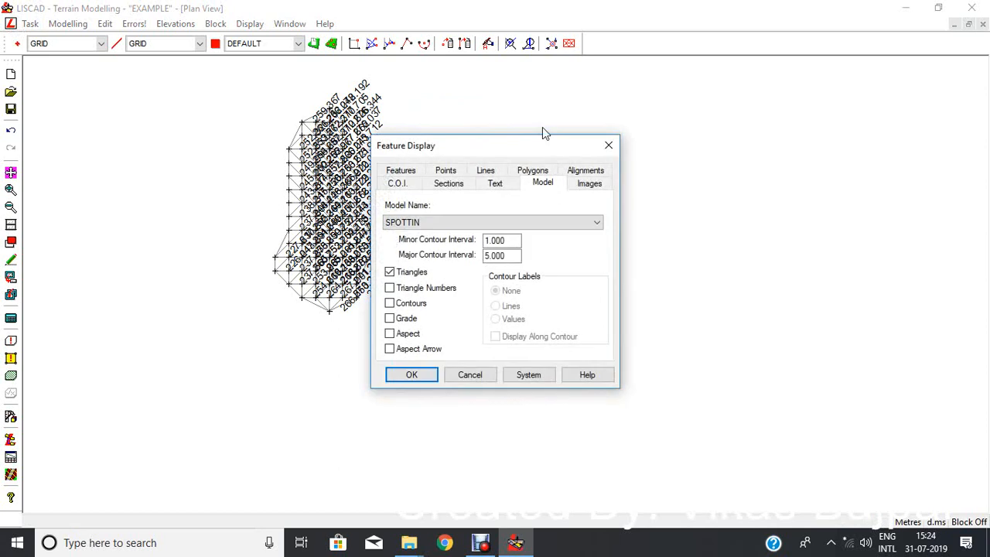
pyautogui.click(390, 272)
pyautogui.click(411, 374)
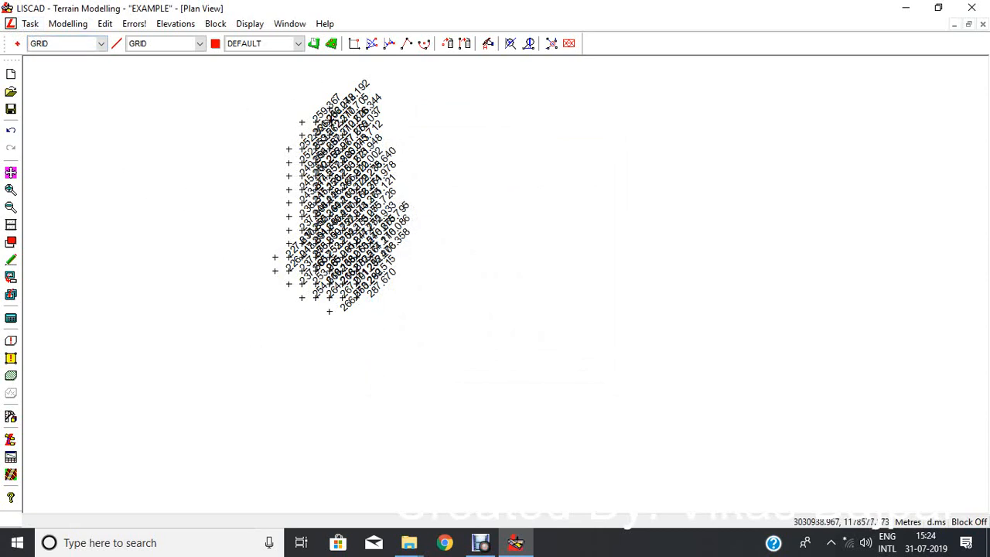
pyautogui.moveTo(332, 123); pyautogui.dragTo(363, 191, button='middle')
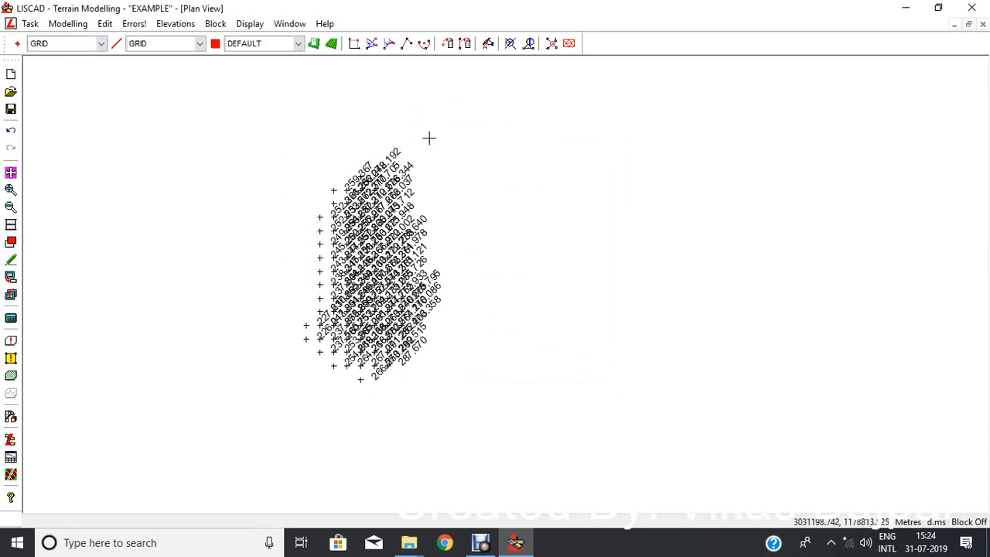
# Measure the bearing and distance from grid point 37427 at the northern edge to point 37412 at the southern edge
pyautogui.click(509, 44)
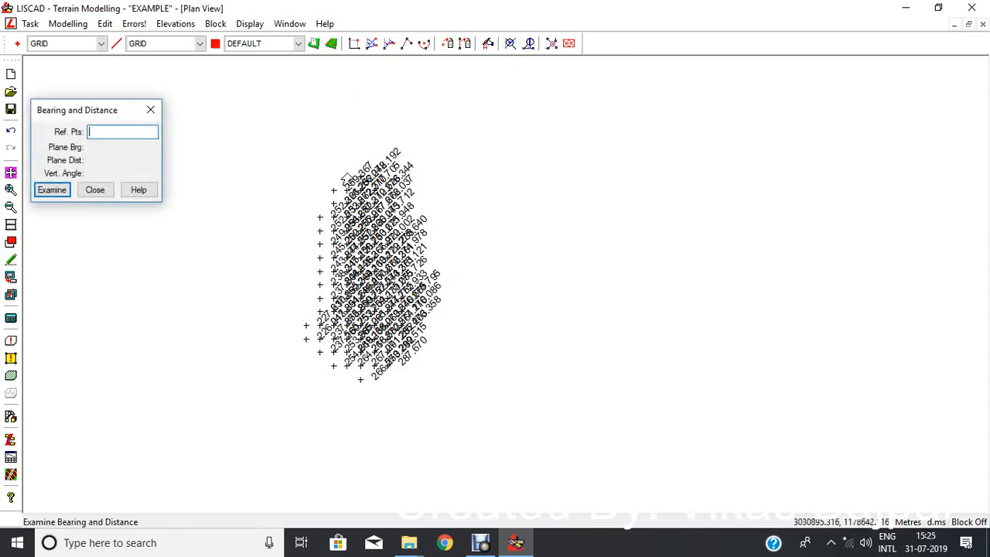
pyautogui.scroll(1, 346, 179)
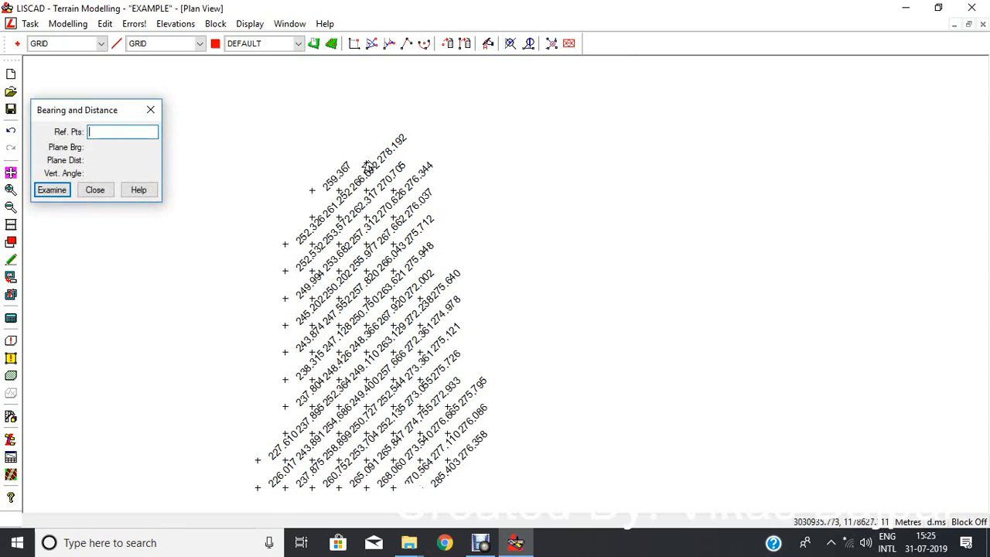
pyautogui.write('37427-')
pyautogui.scroll(-3, 374, 232)
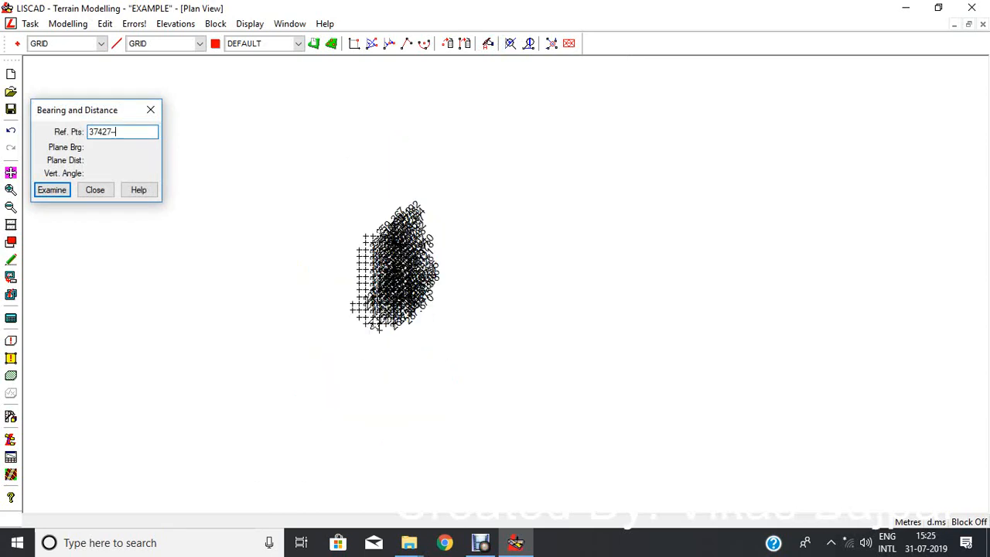
pyautogui.scroll(3, 379, 326)
pyautogui.click(384, 365)
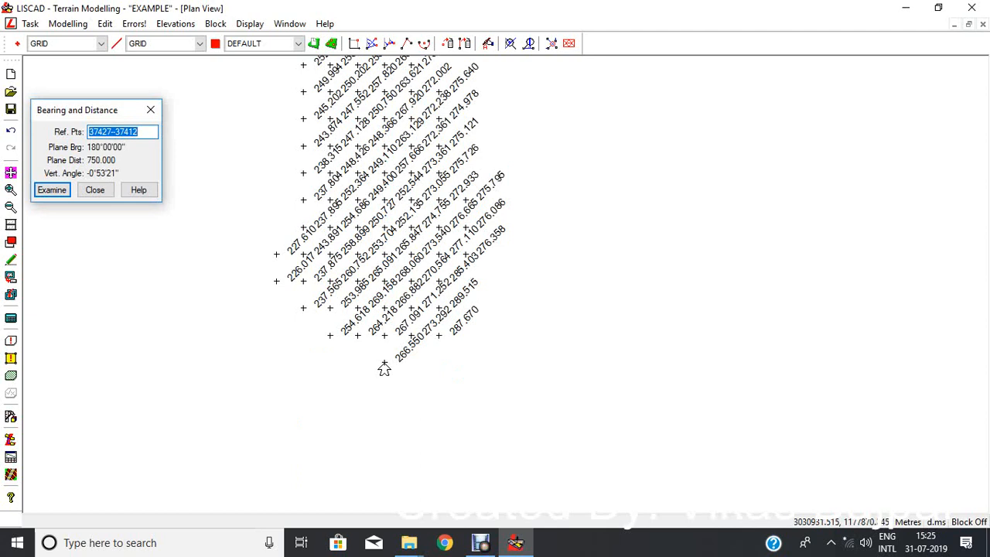
# Measure the bearing and distance across the grid from point 37348 at the western edge to a point at the eastern edge
pyautogui.click(277, 255)
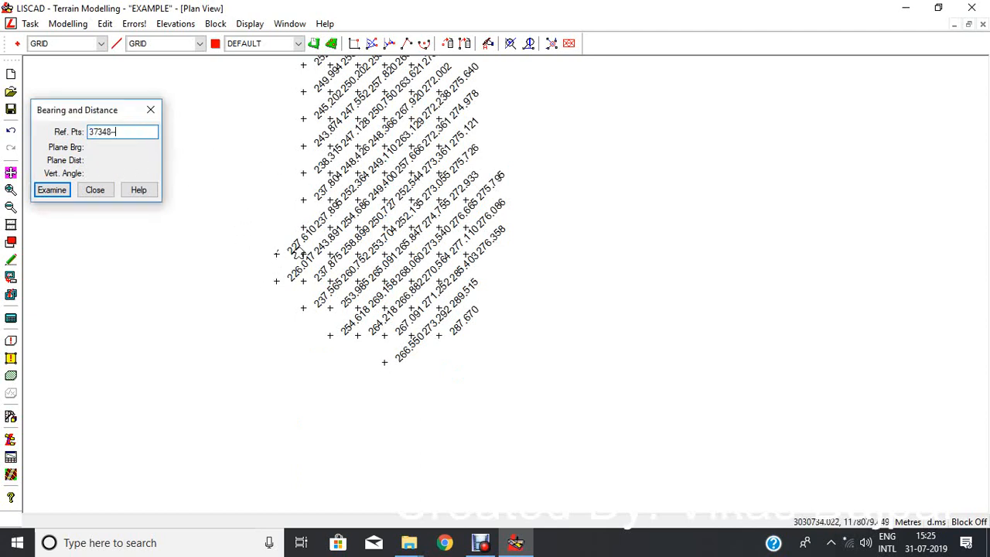
pyautogui.click(468, 228)
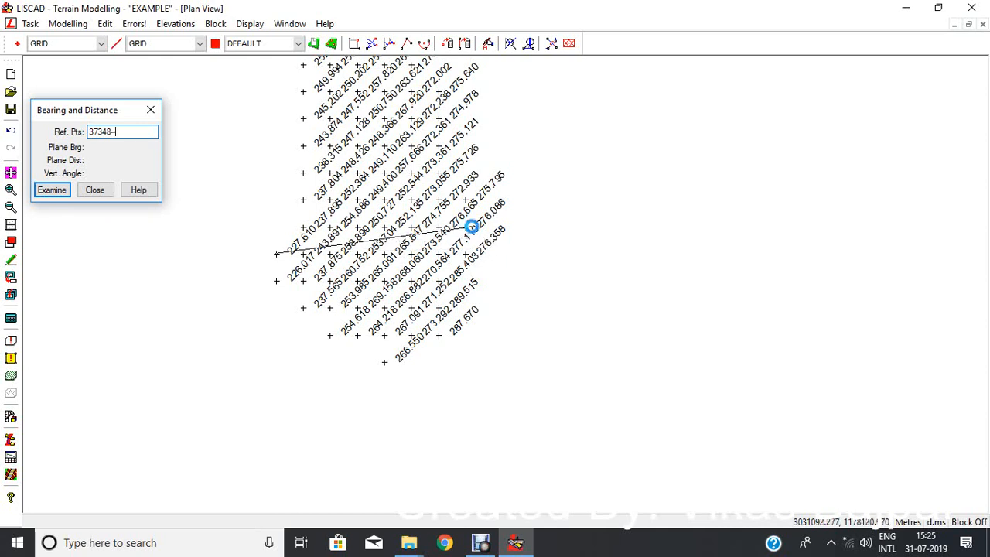
pyautogui.click(94, 193)
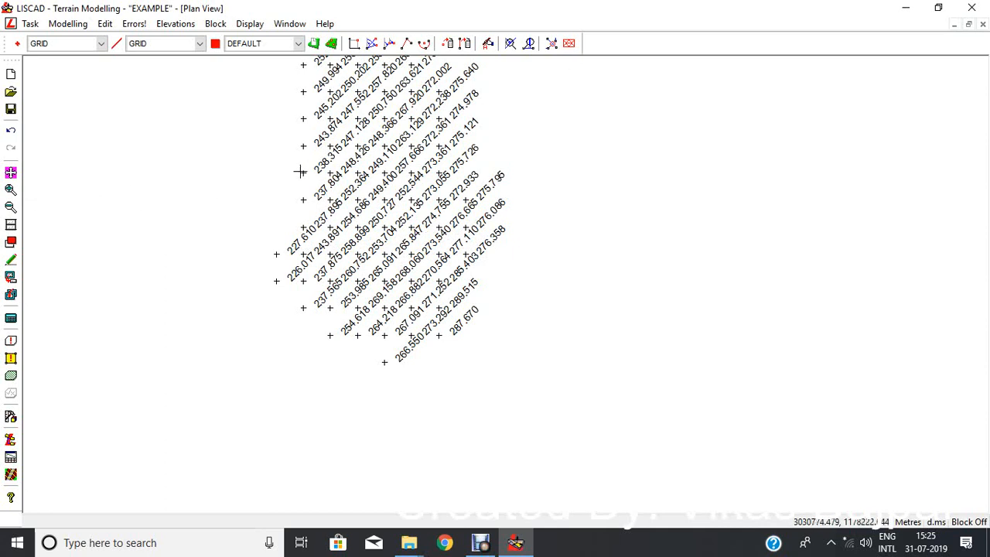
# Switch to the Computations task and set point creation to the Co-ordinates method
pyautogui.scroll(-2, 301, 170)
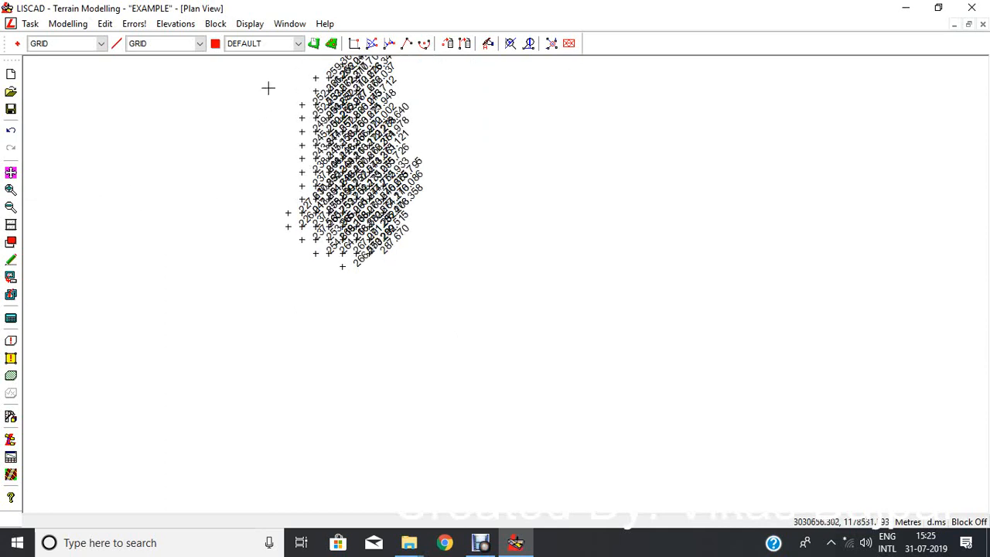
pyautogui.click(29, 24)
pyautogui.click(78, 119)
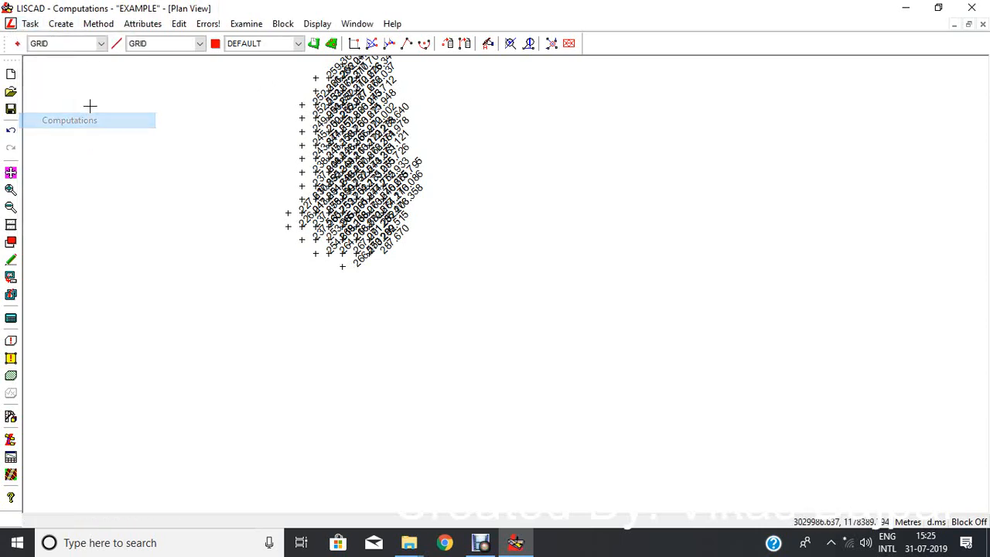
pyautogui.click(69, 28)
pyautogui.click(84, 39)
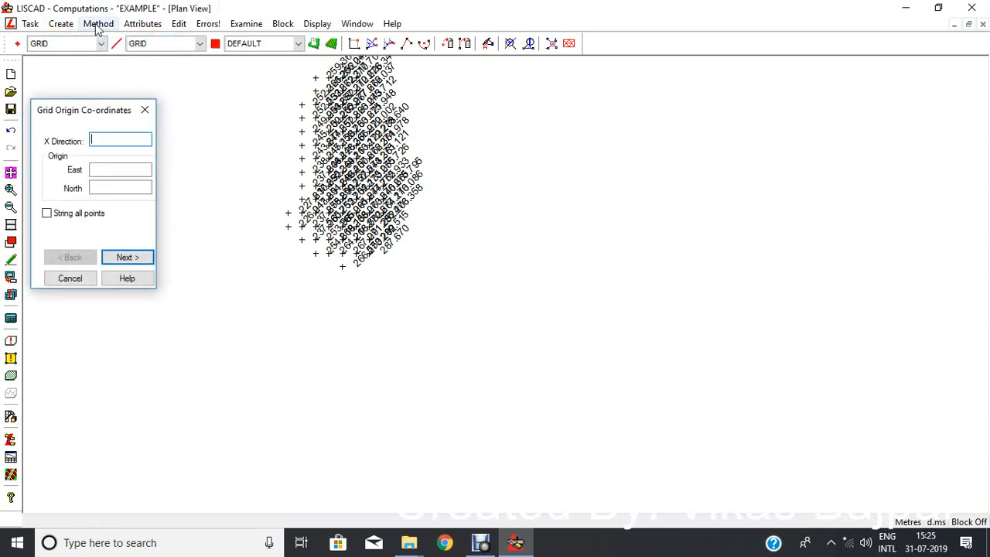
pyautogui.click(98, 24)
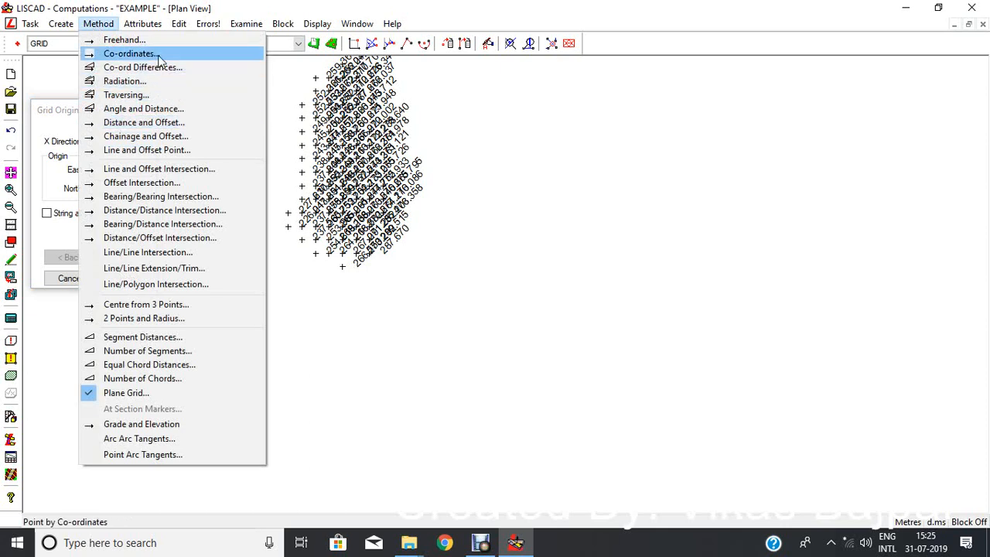
pyautogui.click(131, 53)
# Create a point southwest of the grid at East 3030680, North 1177820, without an elevation
pyautogui.click(134, 164)
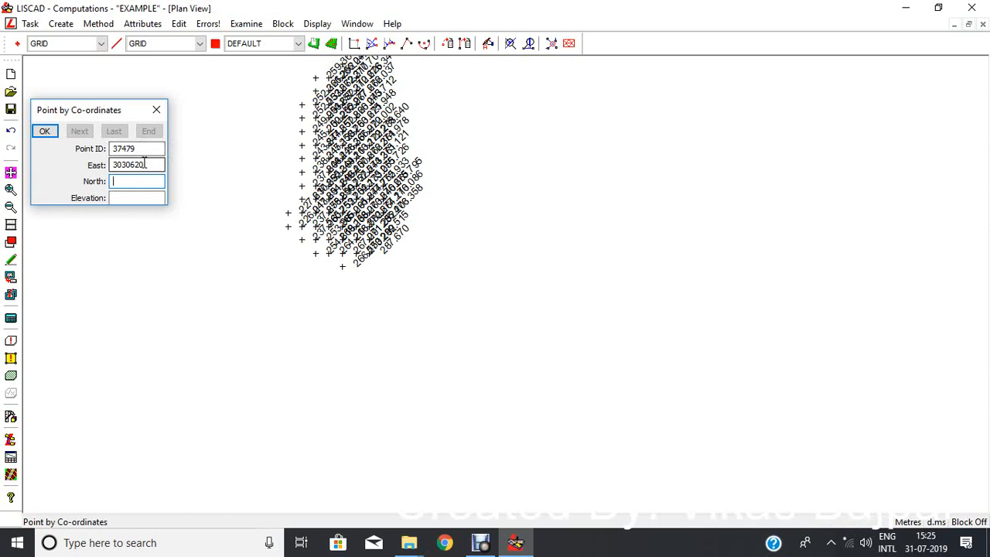
pyautogui.click(144, 163)
pyautogui.press('Tab')
pyautogui.click(45, 132)
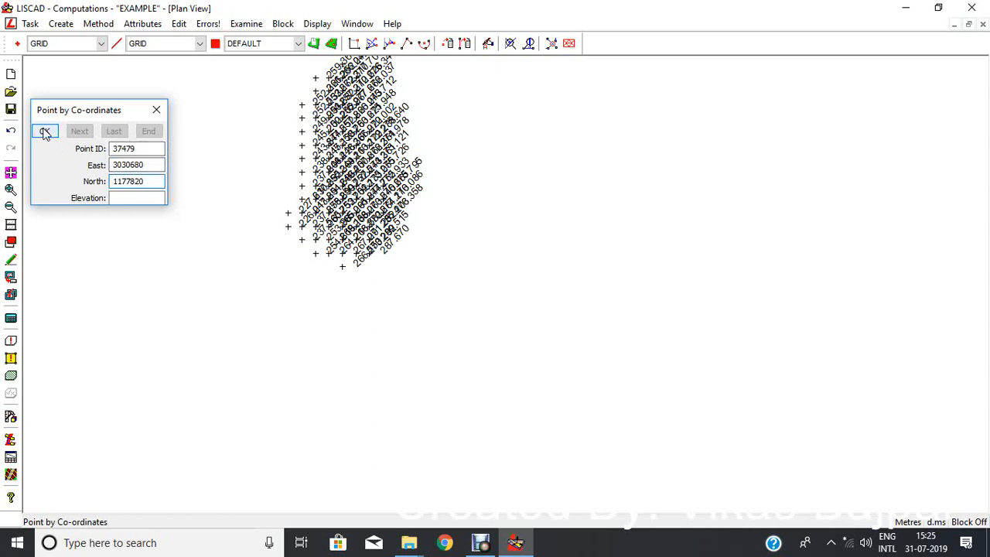
pyautogui.click(44, 132)
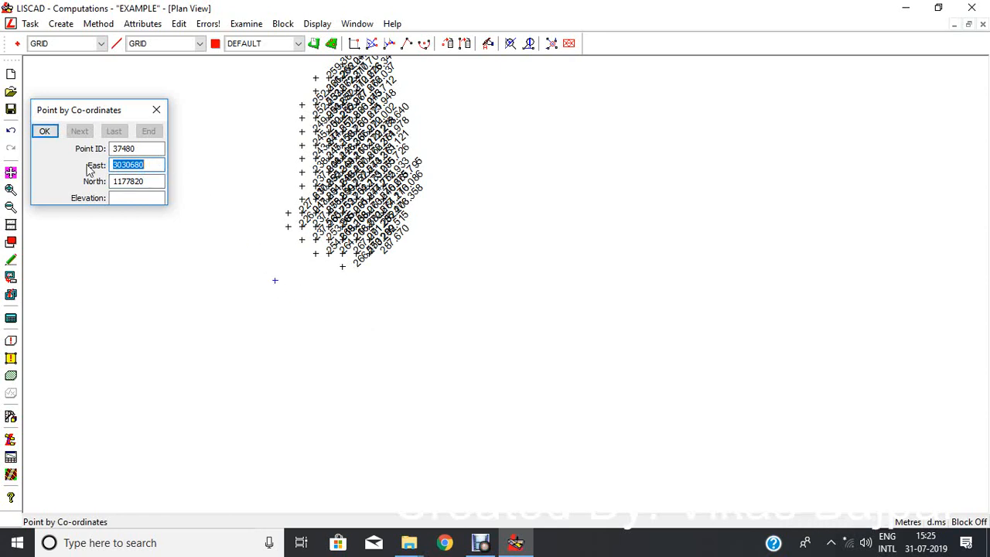
# Open Calculator and add 800 to the first point's northing of 1177820
pyautogui.click(136, 181)
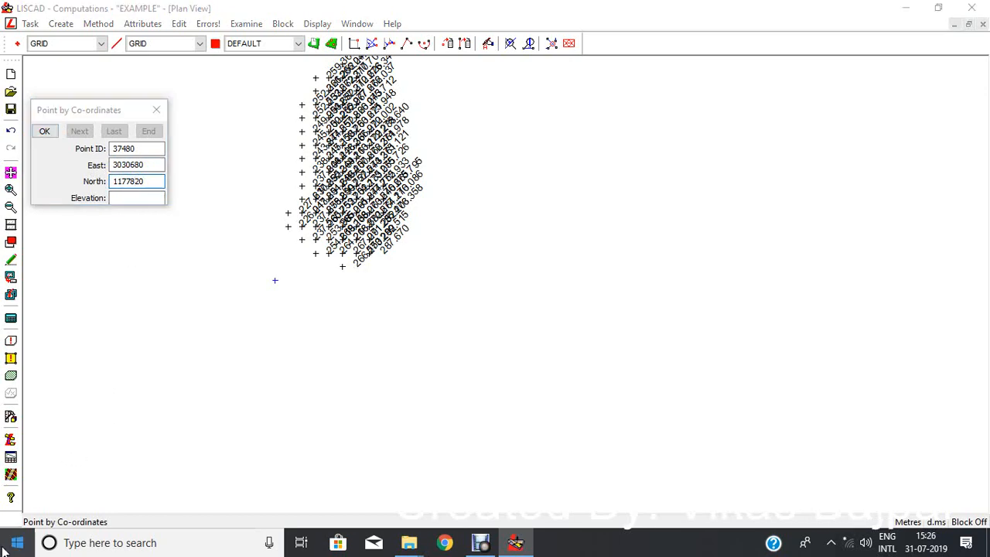
pyautogui.click(4, 548)
pyautogui.write('cal')
pyautogui.press('Return')
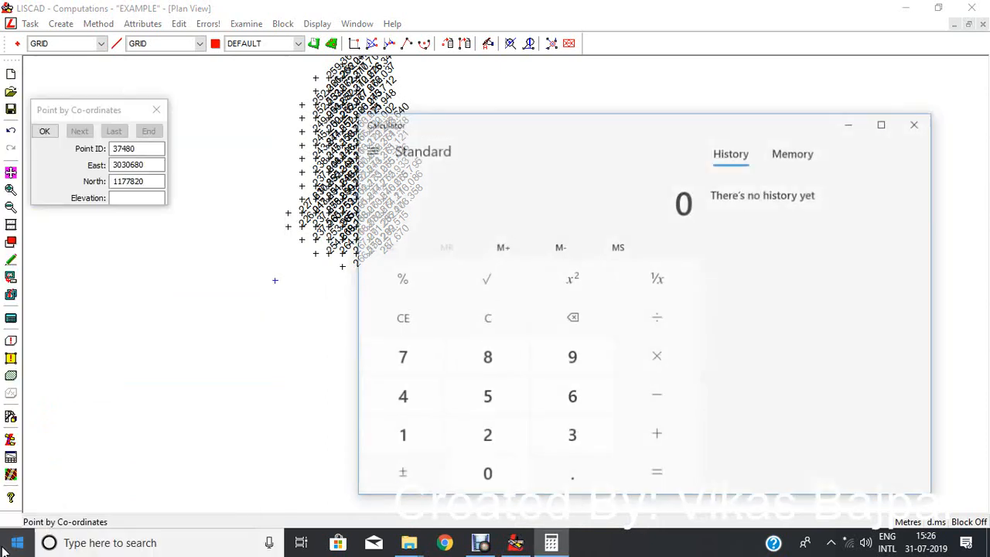
pyautogui.write('11')
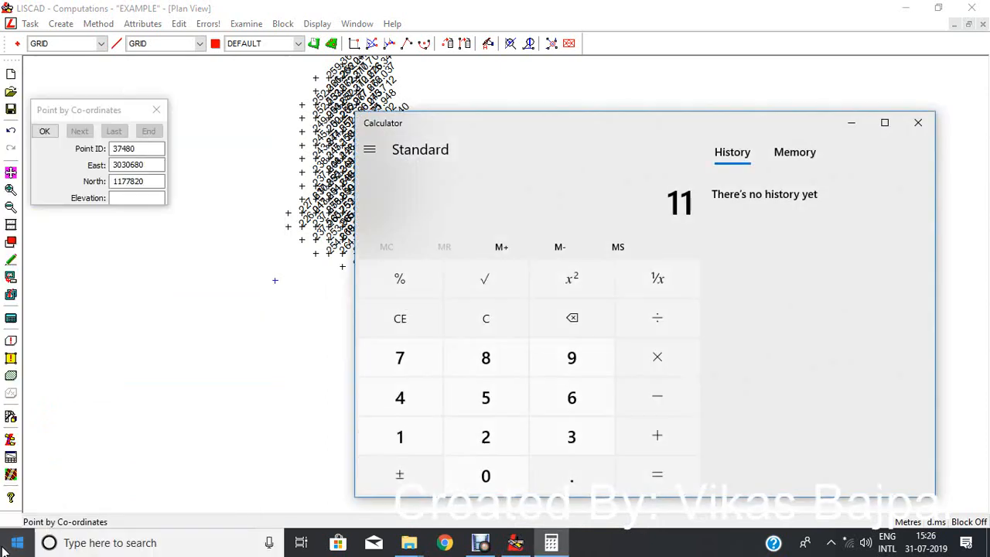
pyautogui.write('77820 ')
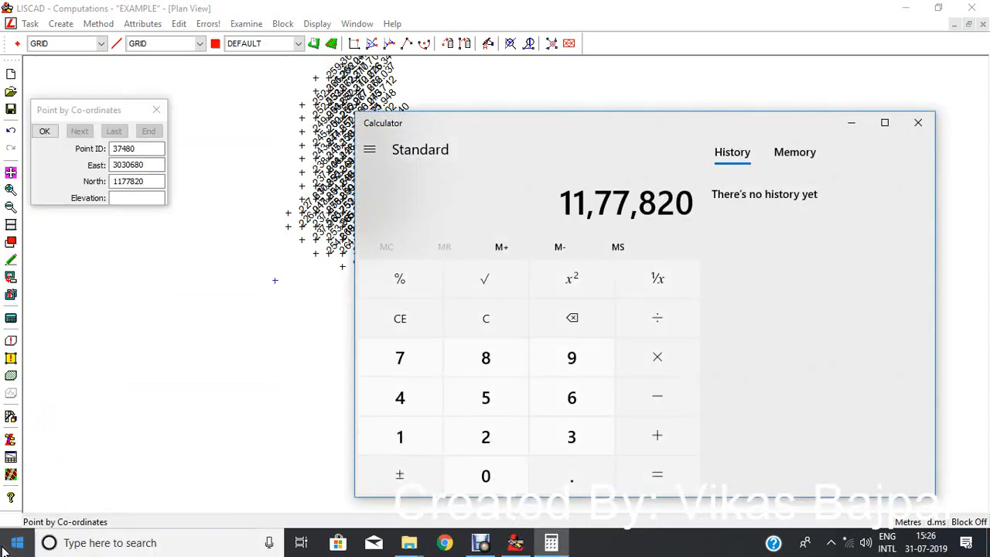
pyautogui.write('+ 800')
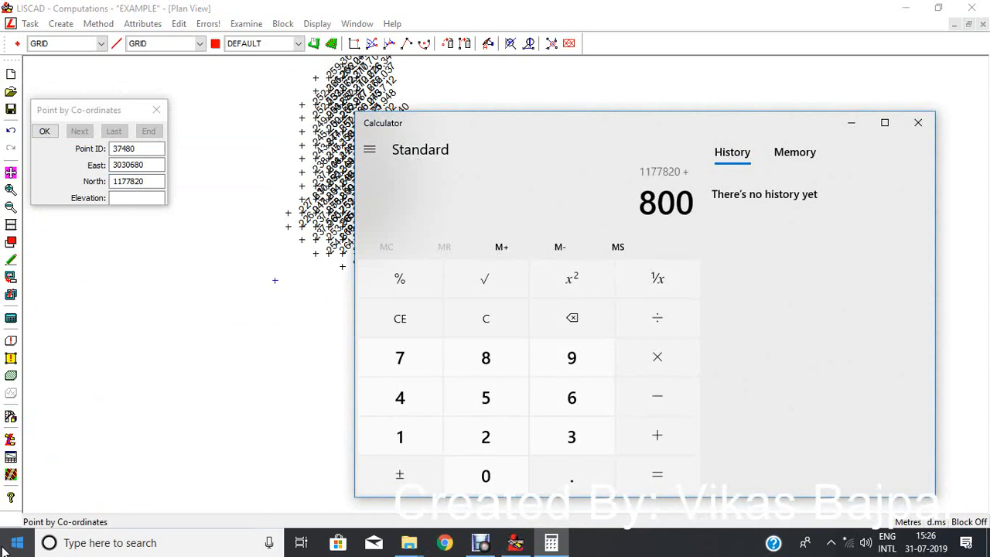
pyautogui.press('Return')
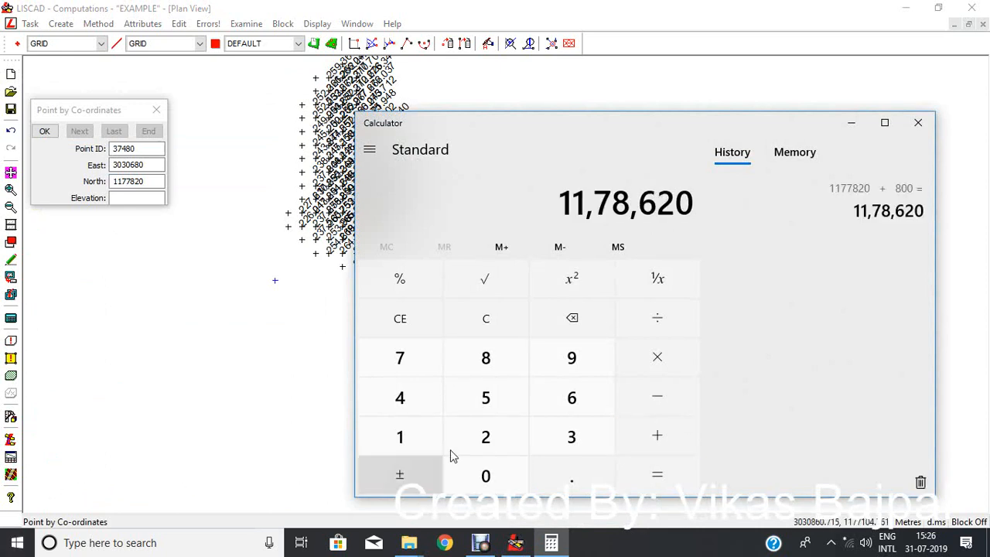
# Create a second point at East 3030680, North 1178620 and finish creating points by coordinates
pyautogui.click(148, 180)
pyautogui.click(136, 180)
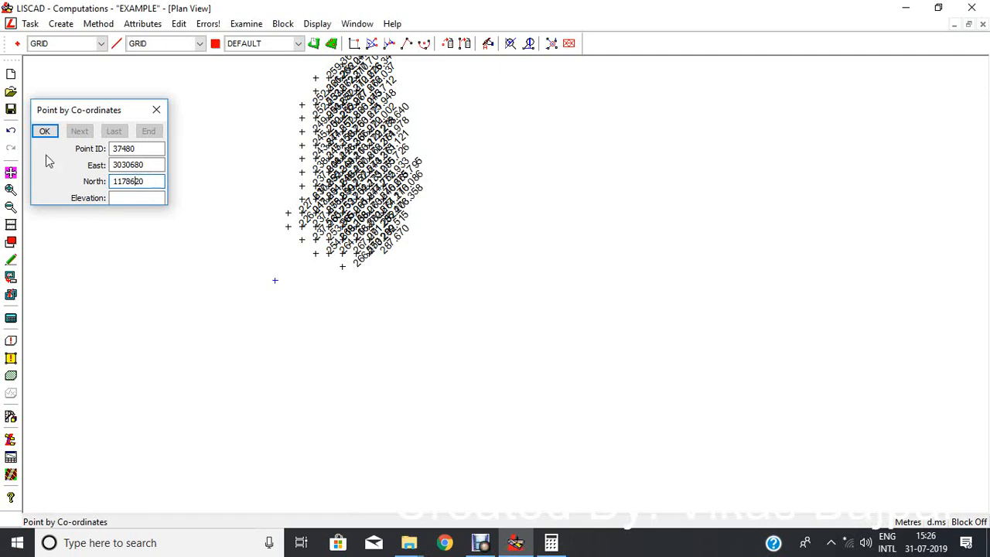
pyautogui.click(44, 131)
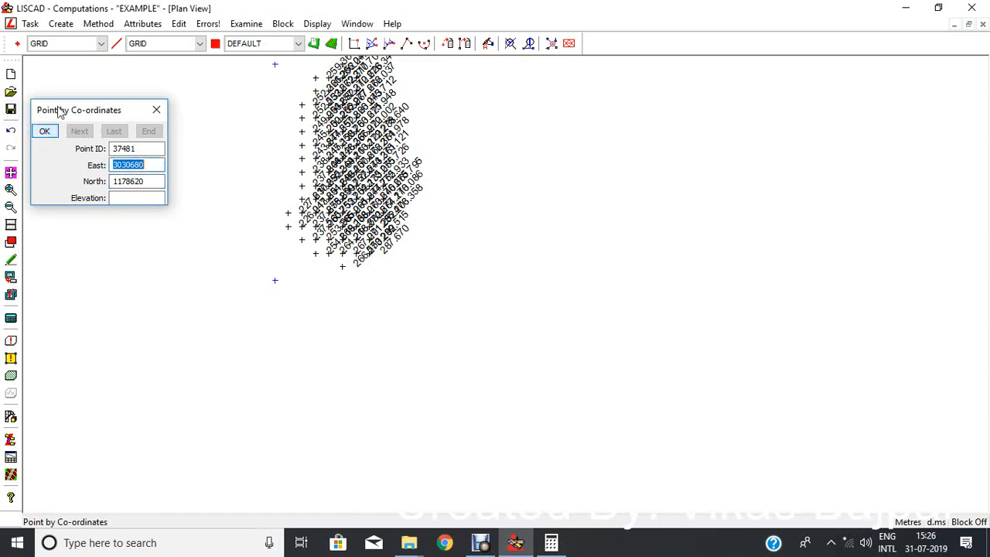
pyautogui.scroll(-1, 269, 81)
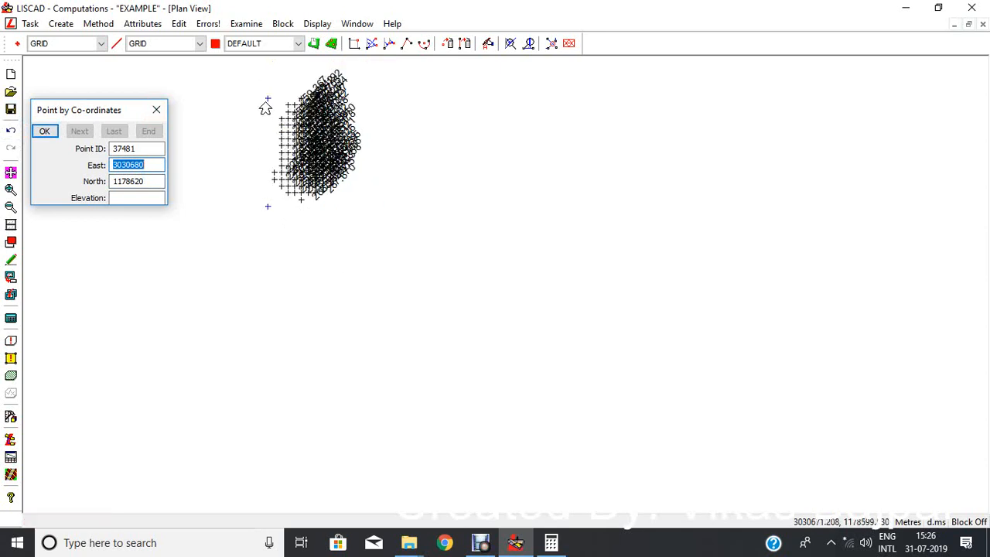
pyautogui.click(157, 113)
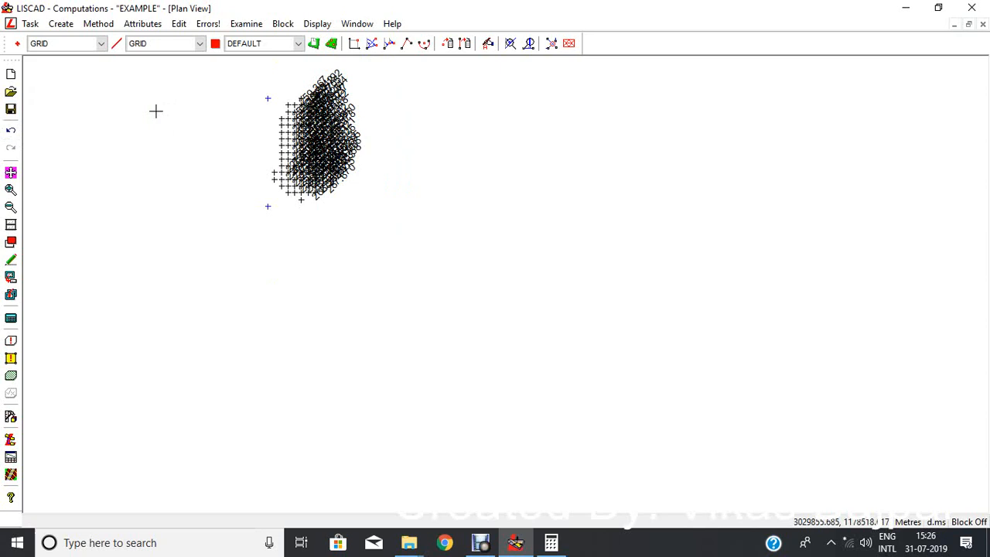
# Set the start chainage in the alignment attributes to 1177820, keeping the name Alignment
pyautogui.click(142, 23)
pyautogui.click(185, 95)
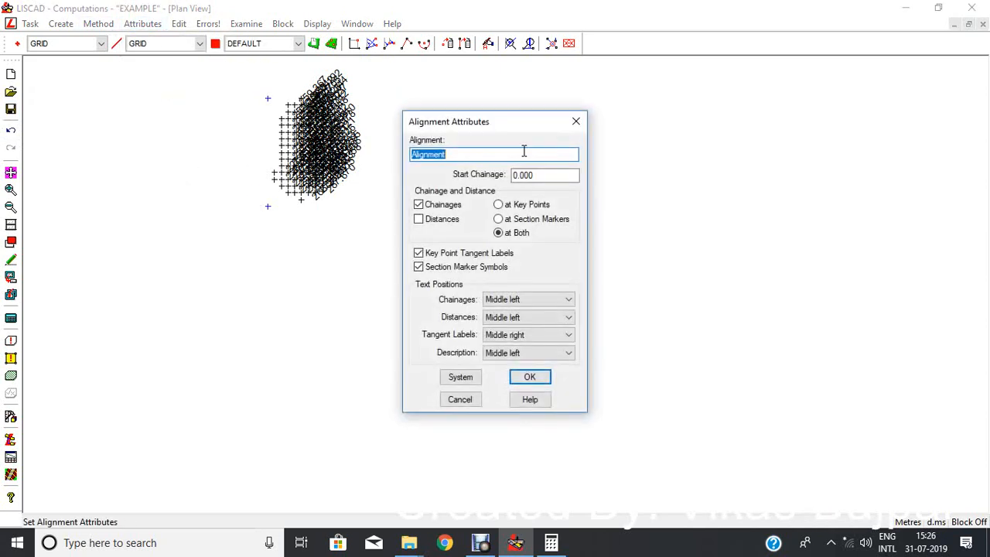
pyautogui.moveTo(561, 178); pyautogui.dragTo(415, 166)
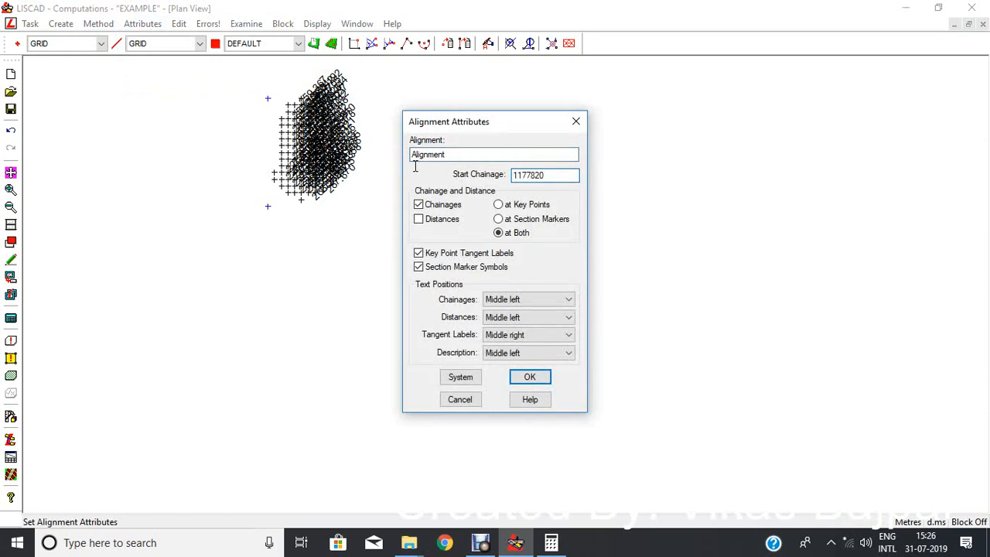
pyautogui.click(533, 378)
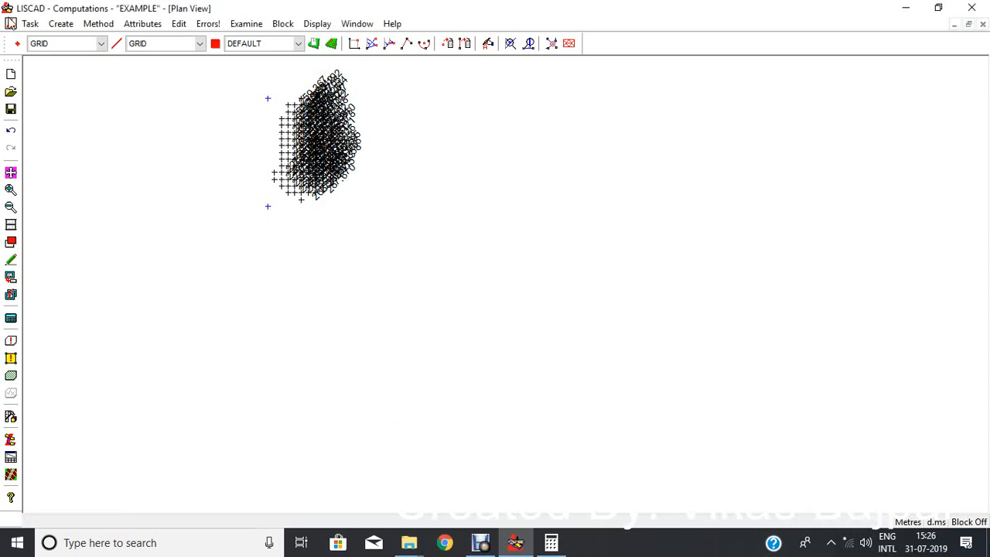
# Create an alignment by existing points from the new southern point to the new northern point west of the grid
pyautogui.click(68, 28)
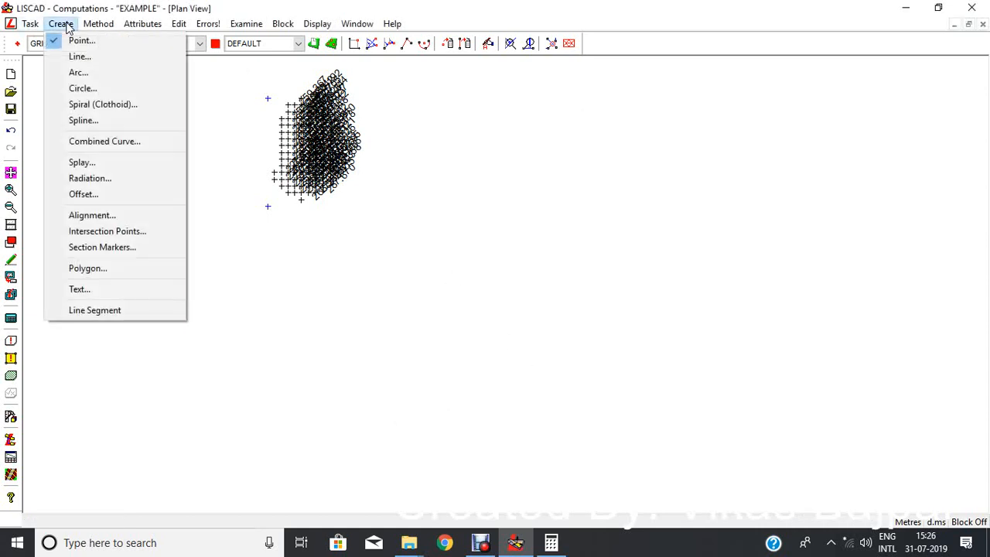
pyautogui.click(116, 219)
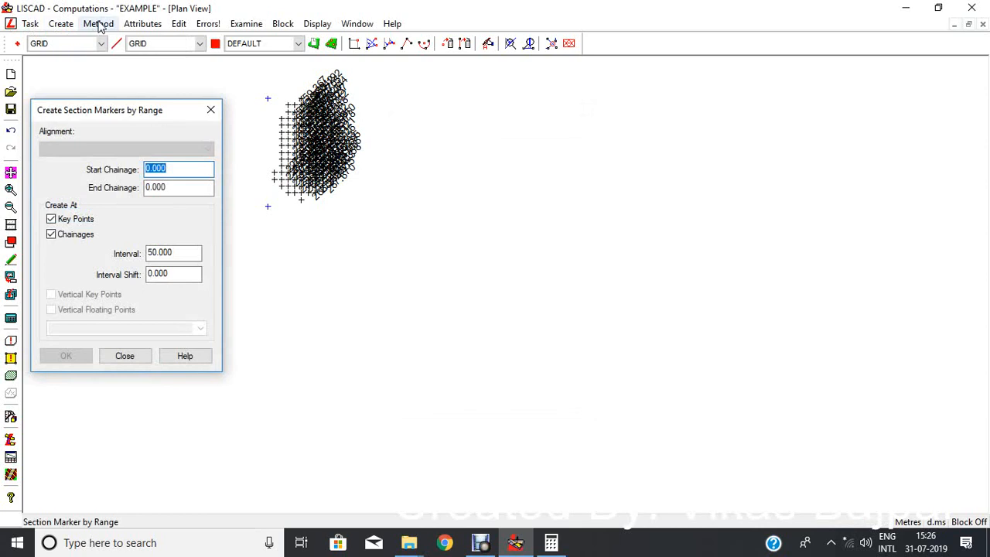
pyautogui.click(98, 23)
pyautogui.click(120, 55)
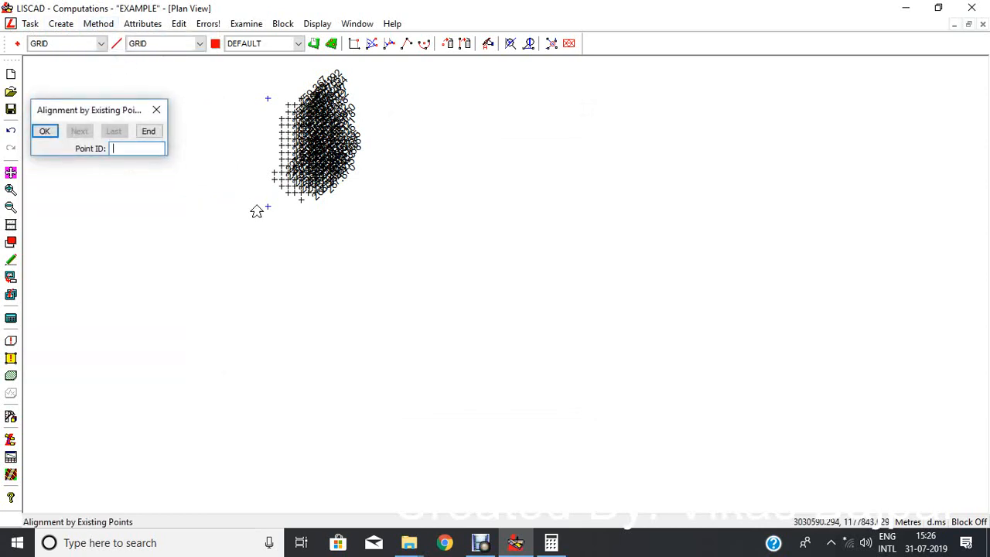
pyautogui.click(268, 206)
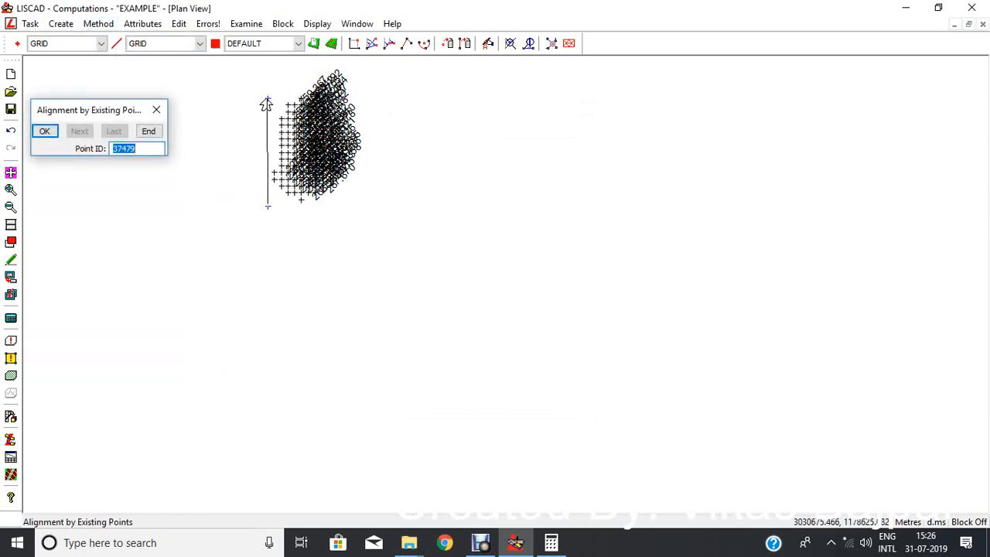
pyautogui.click(267, 101)
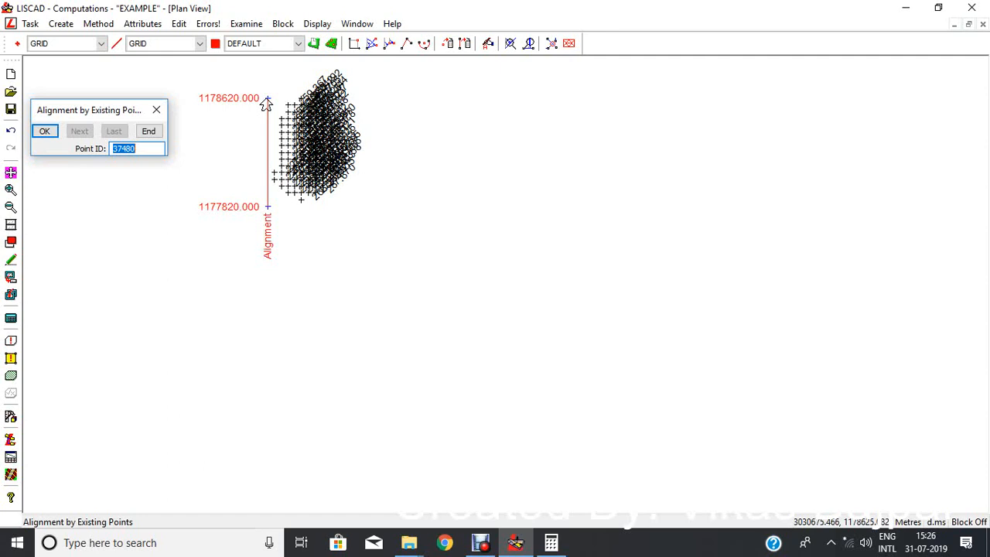
pyautogui.click(156, 110)
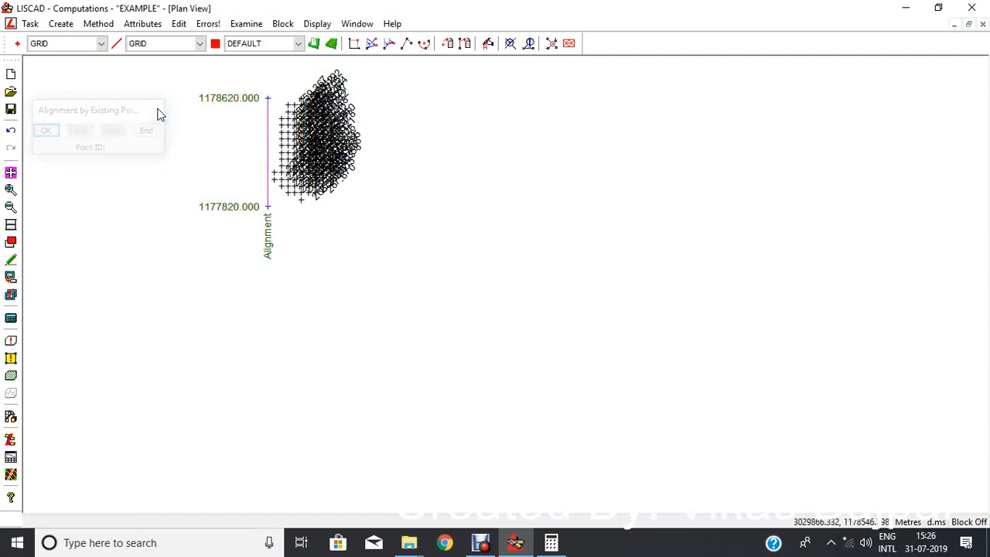
# Switch to the Profiles and Design task and create section markers by range along Alignment from 1177820 to 1178620 at a 20 m interval
pyautogui.click(30, 23)
pyautogui.click(59, 164)
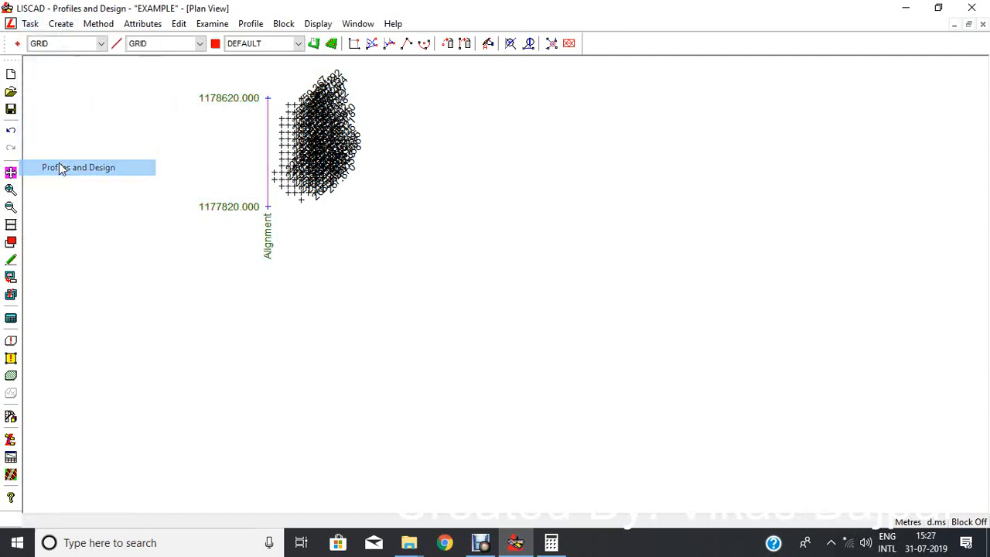
pyautogui.click(60, 23)
pyautogui.click(71, 39)
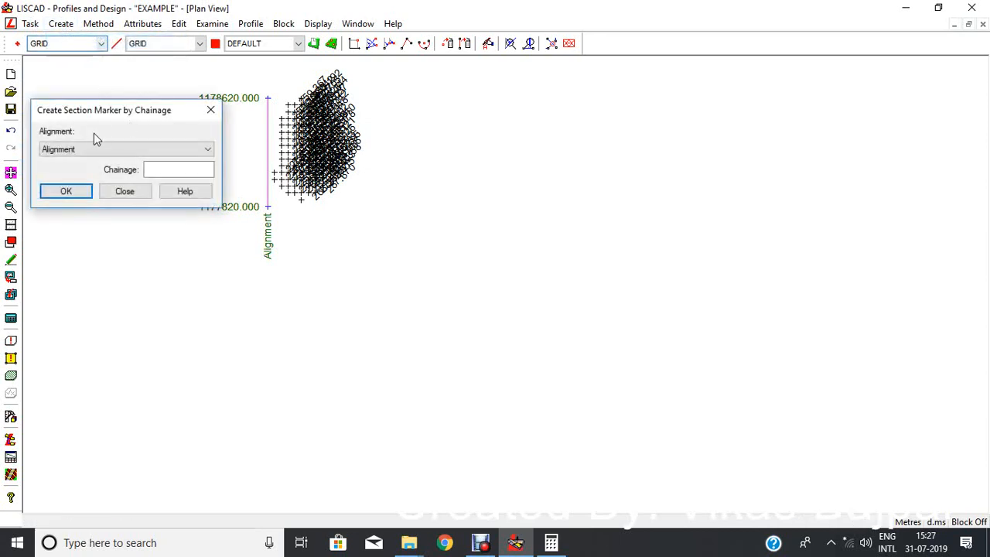
pyautogui.click(65, 192)
pyautogui.click(98, 23)
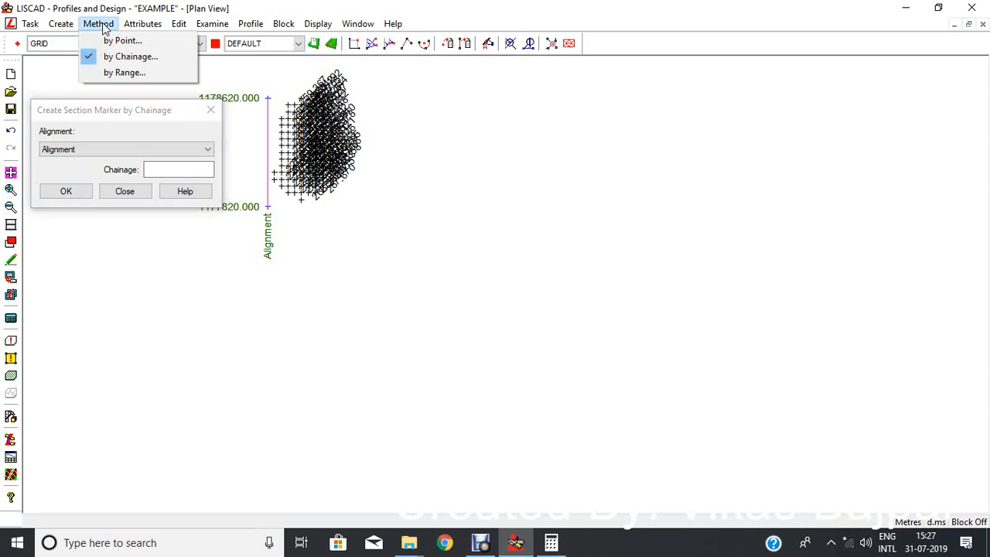
pyautogui.click(114, 73)
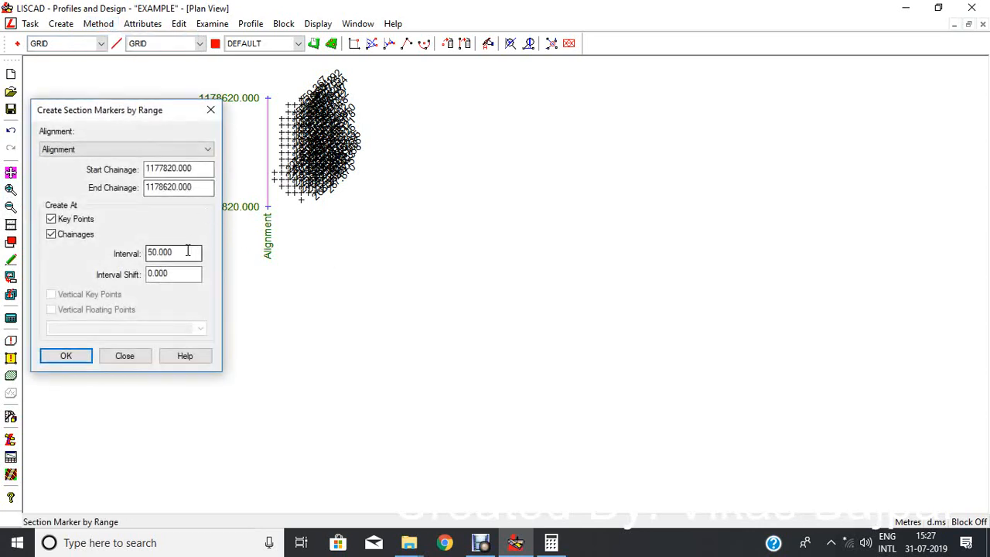
pyautogui.moveTo(187, 252); pyautogui.dragTo(148, 252)
pyautogui.write('3')
pyautogui.click(62, 360)
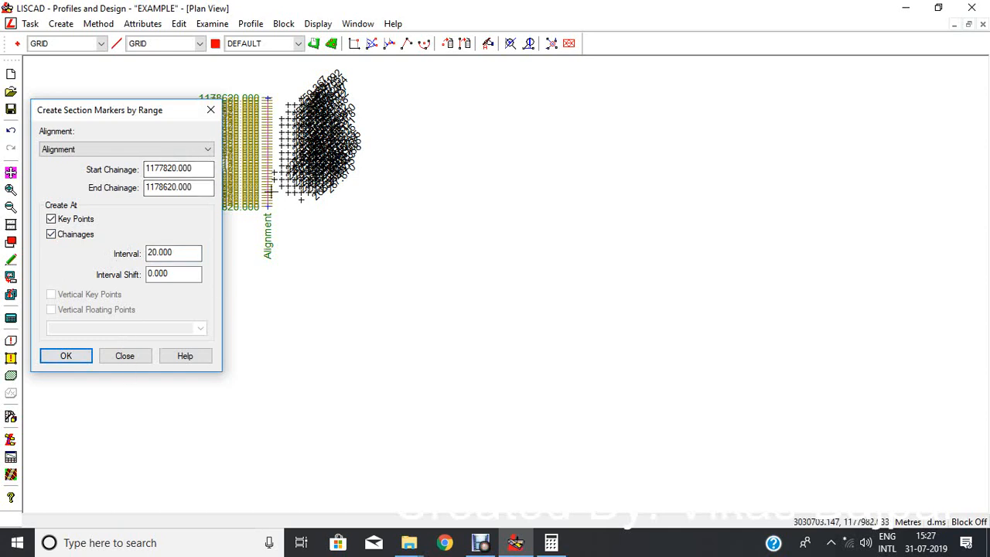
pyautogui.click(127, 357)
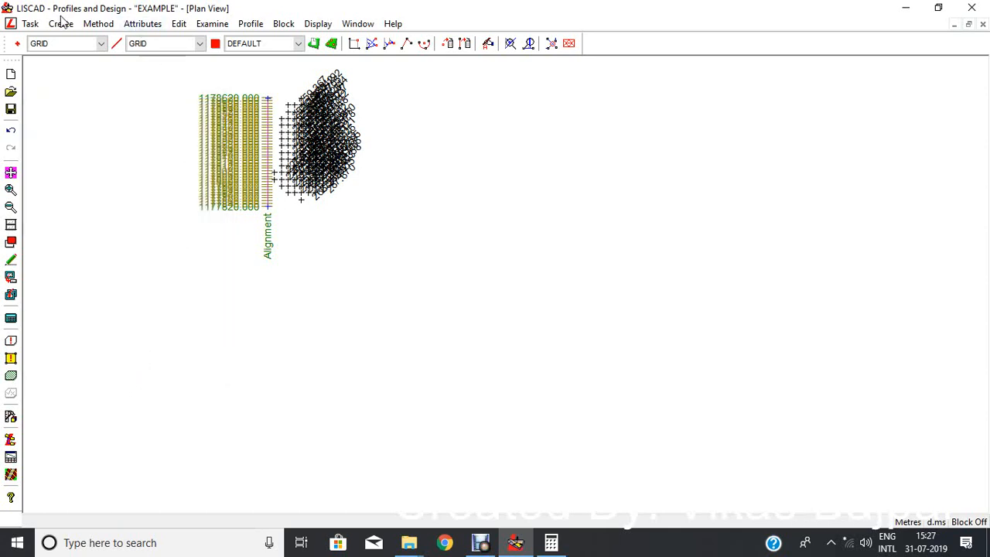
# Define a freehand corridor of interest for Alignment as a closed polygon enclosing the section markers and all the grid points
pyautogui.click(61, 23)
pyautogui.click(65, 59)
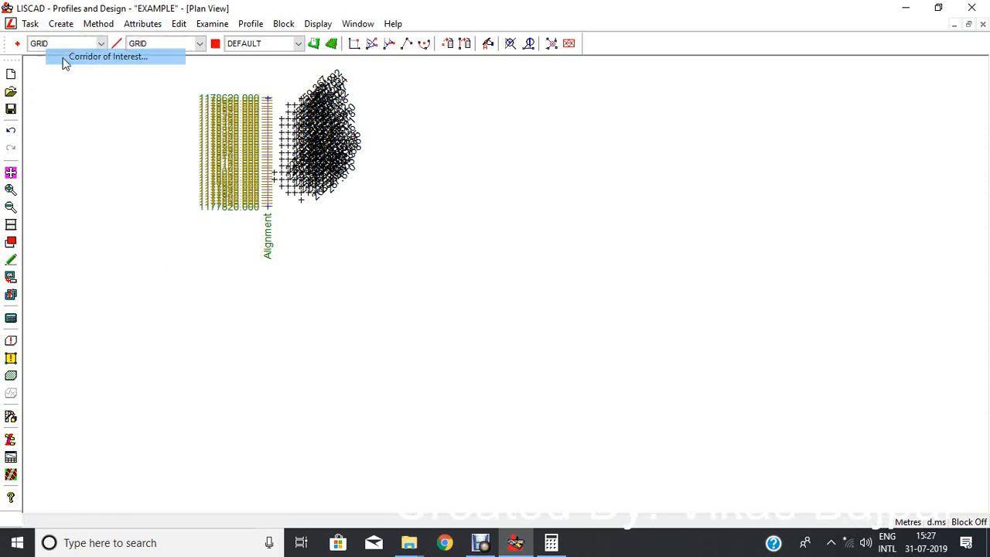
pyautogui.click(99, 23)
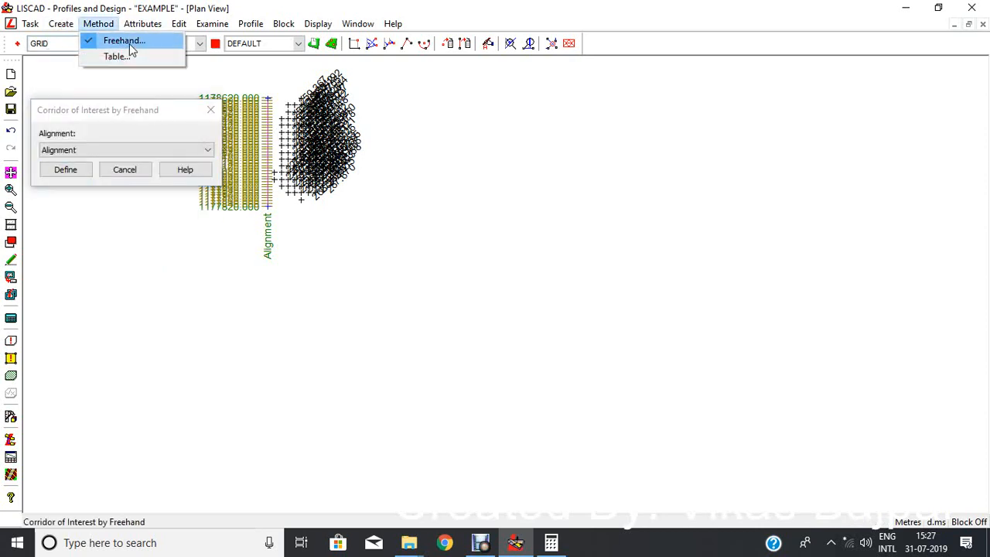
pyautogui.click(128, 43)
pyautogui.click(65, 168)
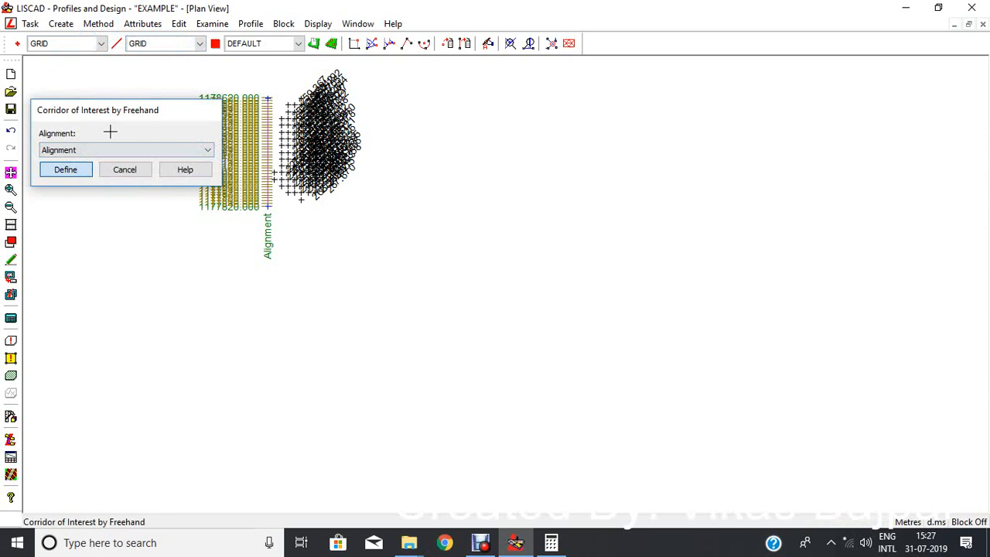
pyautogui.click(183, 75)
pyautogui.click(437, 68)
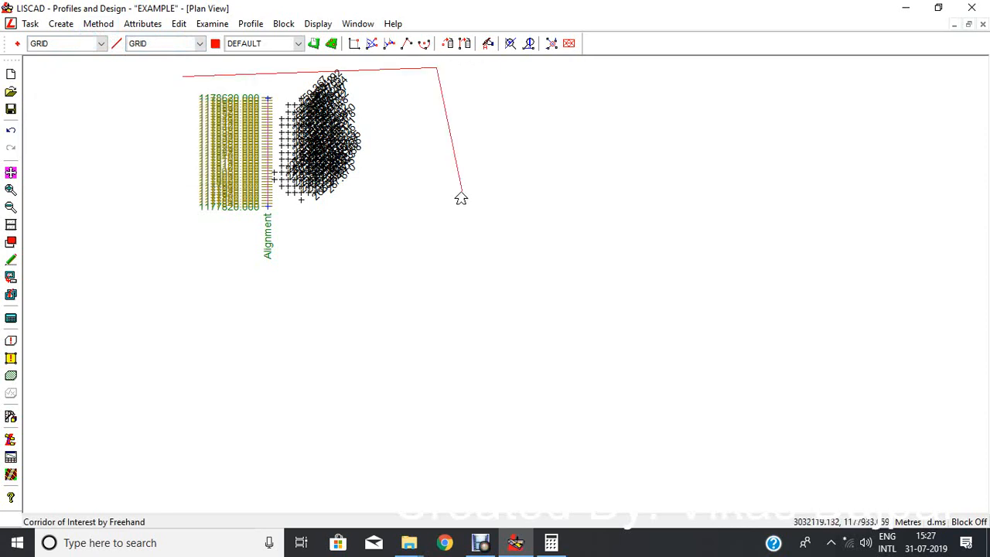
pyautogui.click(462, 191)
pyautogui.click(316, 356)
pyautogui.click(157, 295)
pyautogui.click(145, 197)
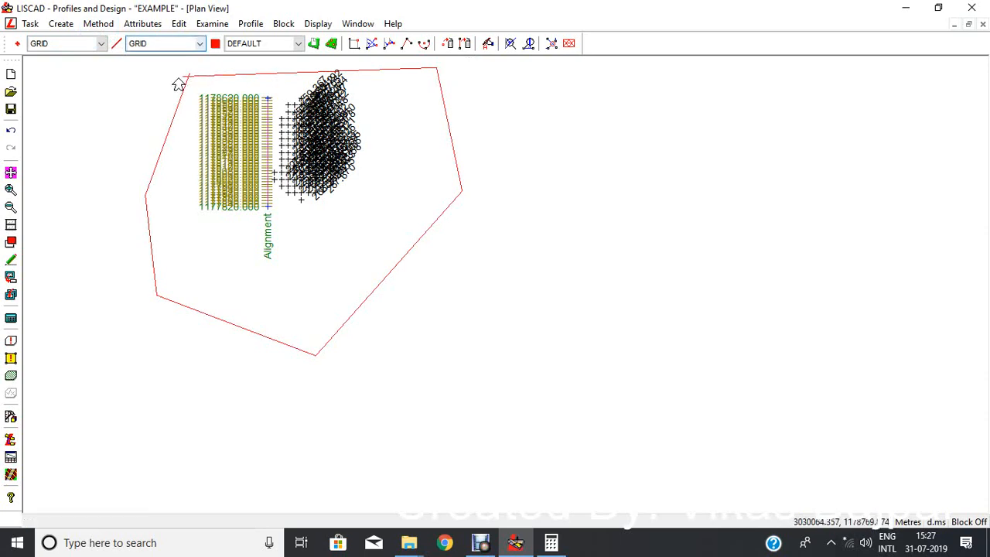
pyautogui.scroll(4, 209, 73)
pyautogui.scroll(2, 49, 97)
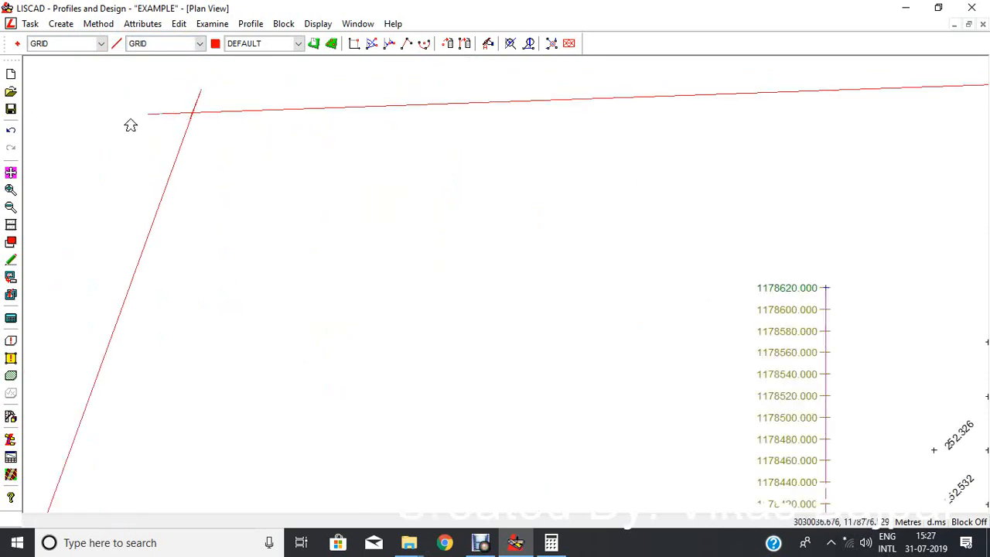
pyautogui.click(149, 118)
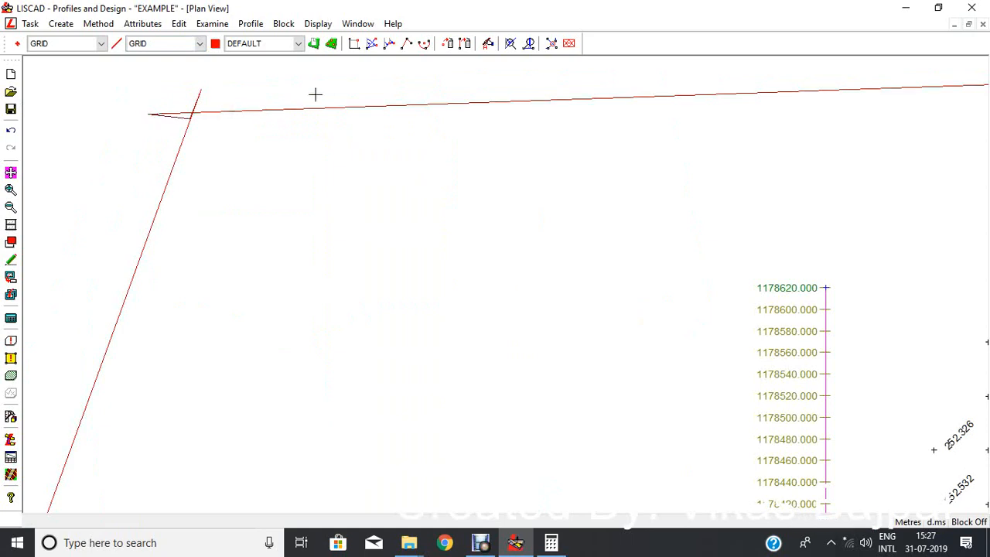
# Create a cross section set named SPOTCROSS along Alignment from chainage 1177820 to 1178620, built from the SPOTTIN model
pyautogui.scroll(-6, 328, 167)
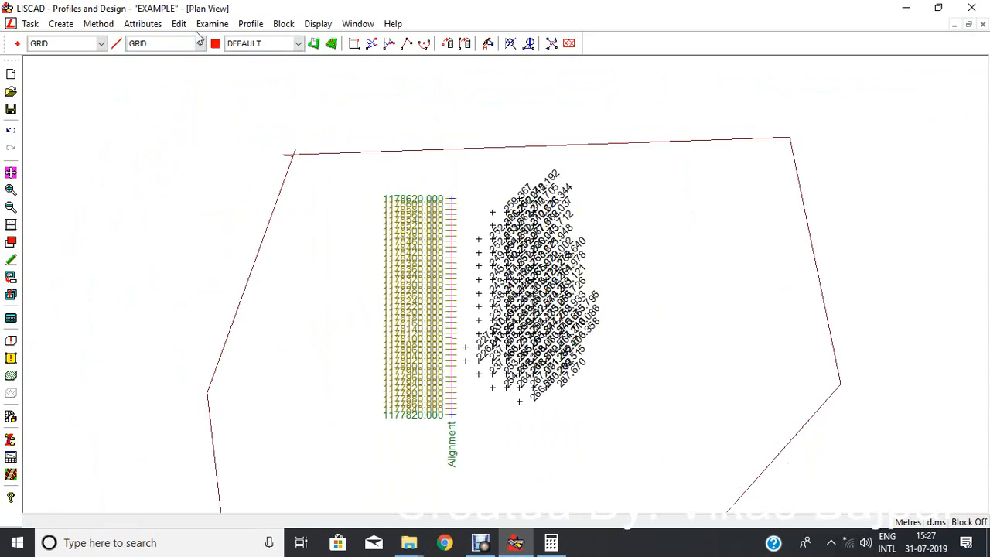
pyautogui.click(251, 24)
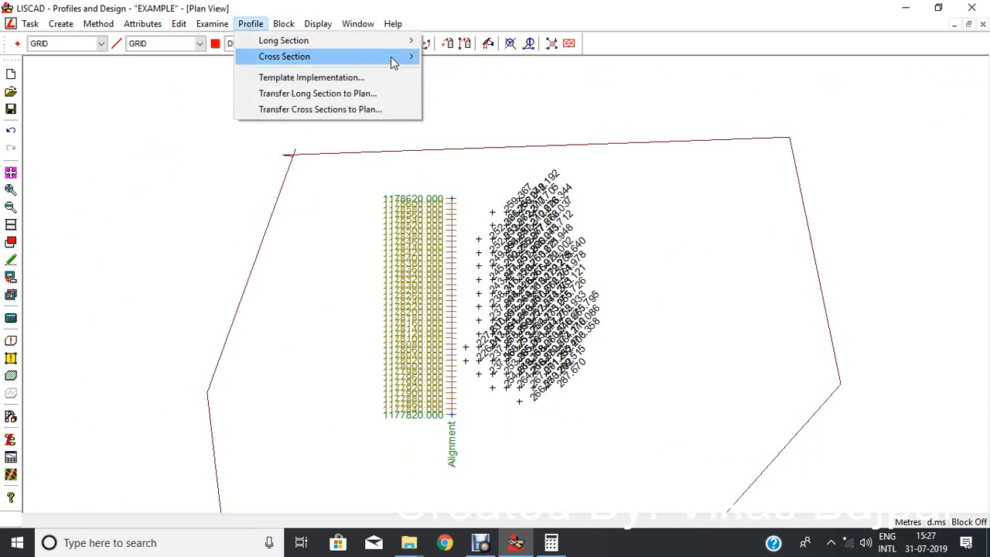
pyautogui.moveTo(412, 58)
pyautogui.click(452, 57)
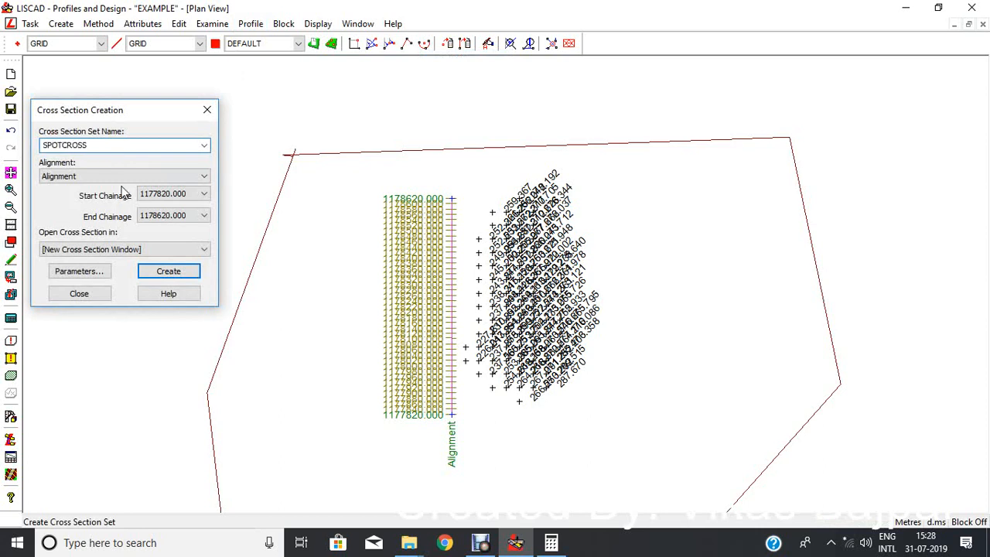
pyautogui.click(77, 270)
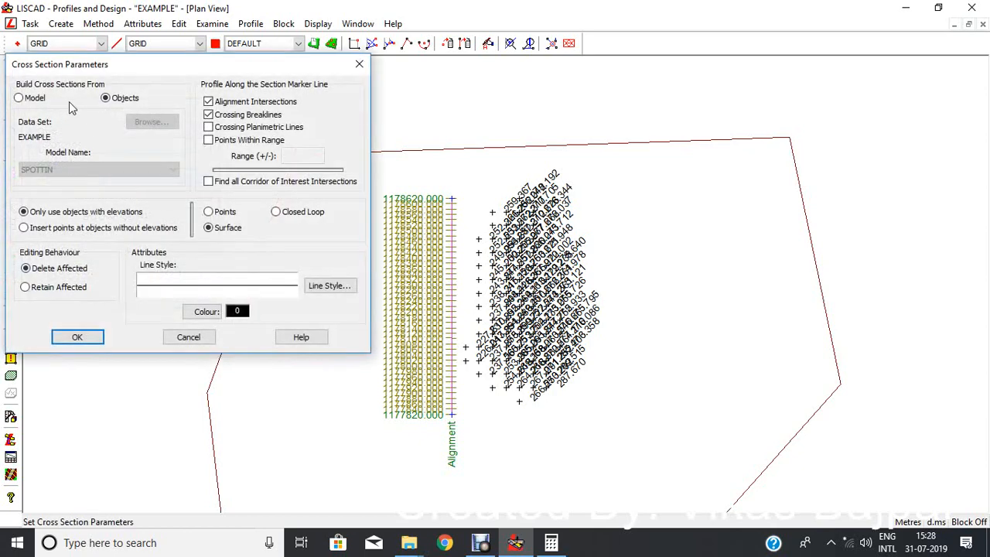
pyautogui.click(39, 100)
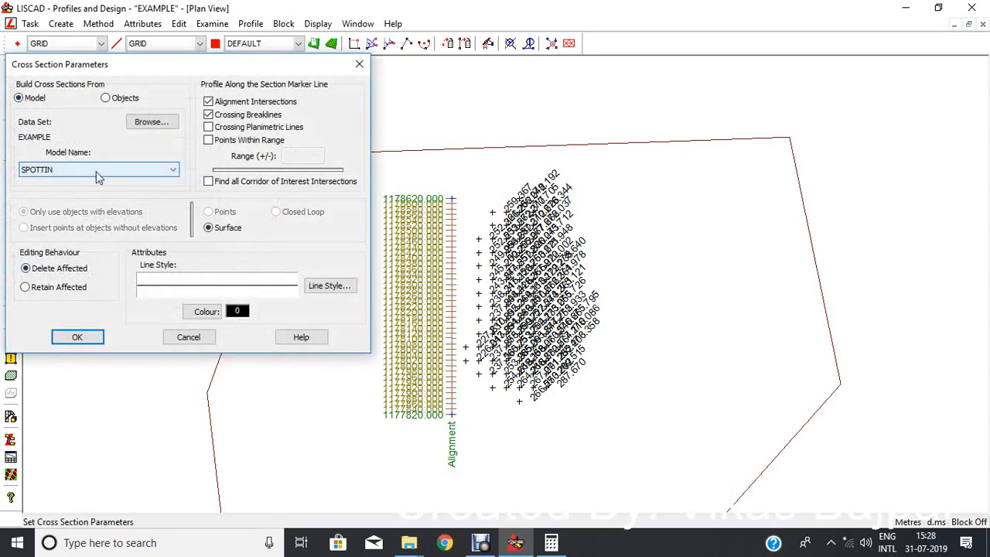
pyautogui.click(74, 337)
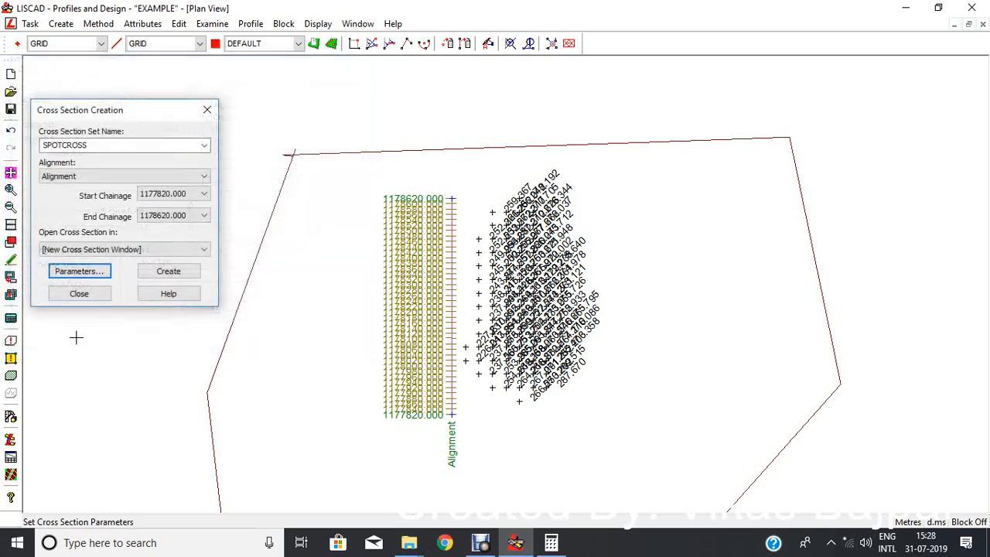
pyautogui.click(168, 271)
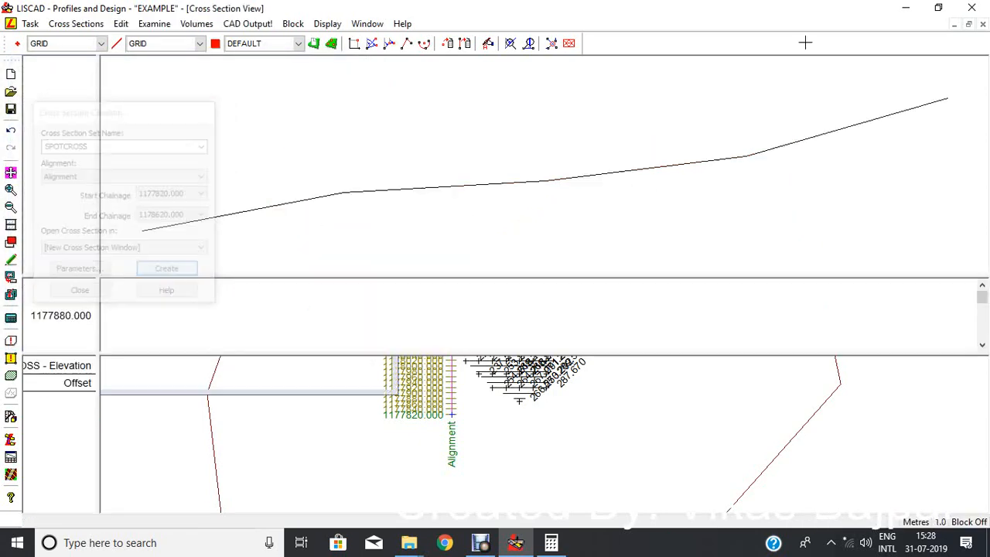
# Set the SPOTCROSS feature display to include section edges, a user-defined interval of 20 and the section name
pyautogui.scroll(-1, 243, 249)
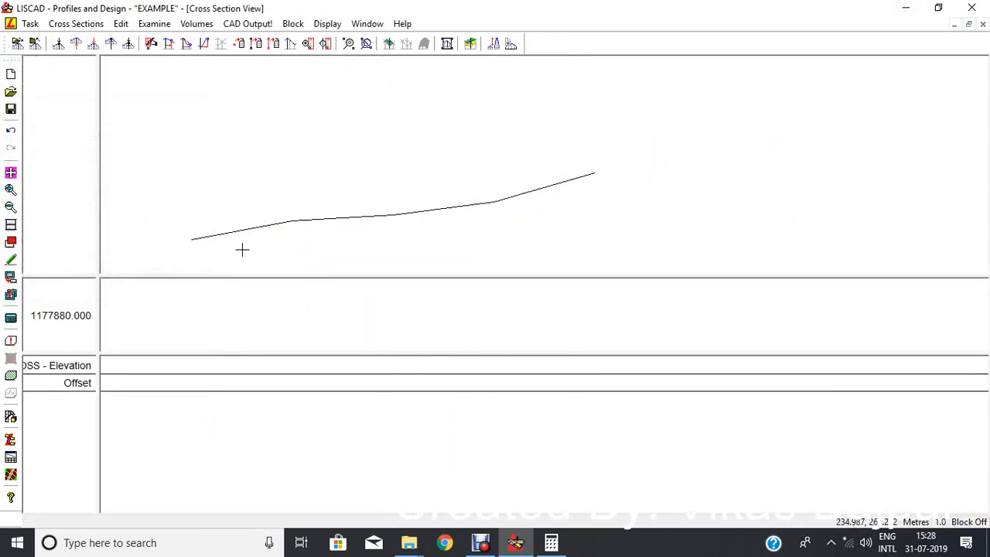
pyautogui.rightClick(275, 179)
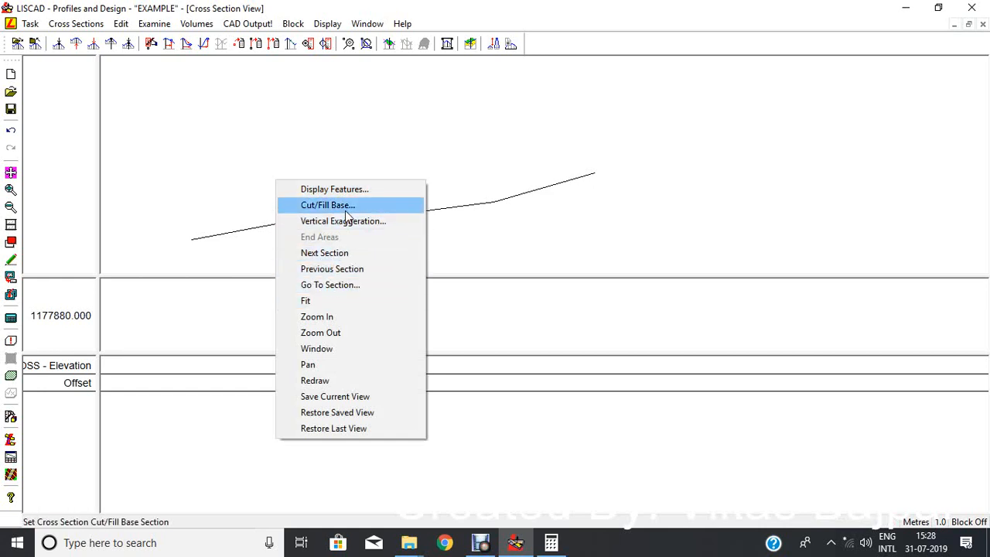
pyautogui.click(354, 190)
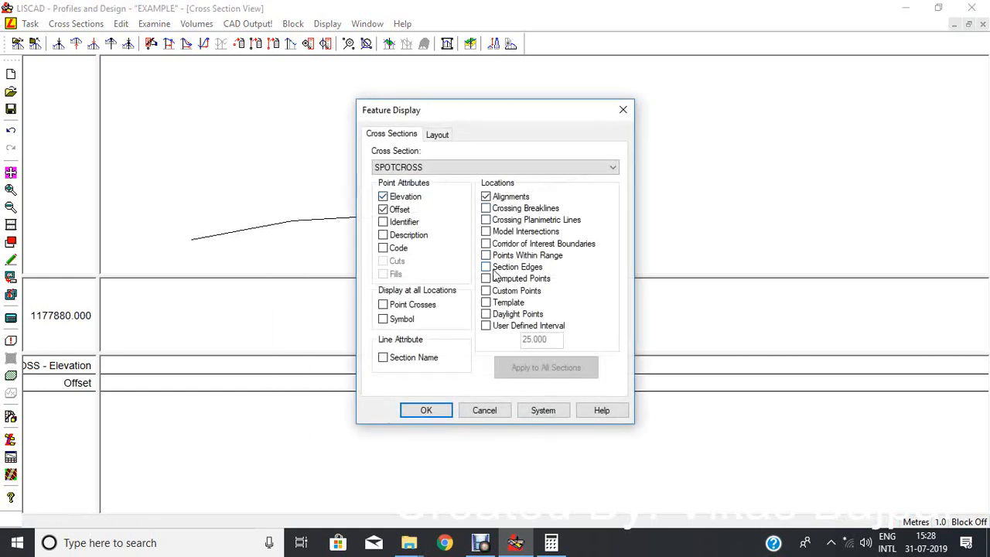
pyautogui.click(486, 328)
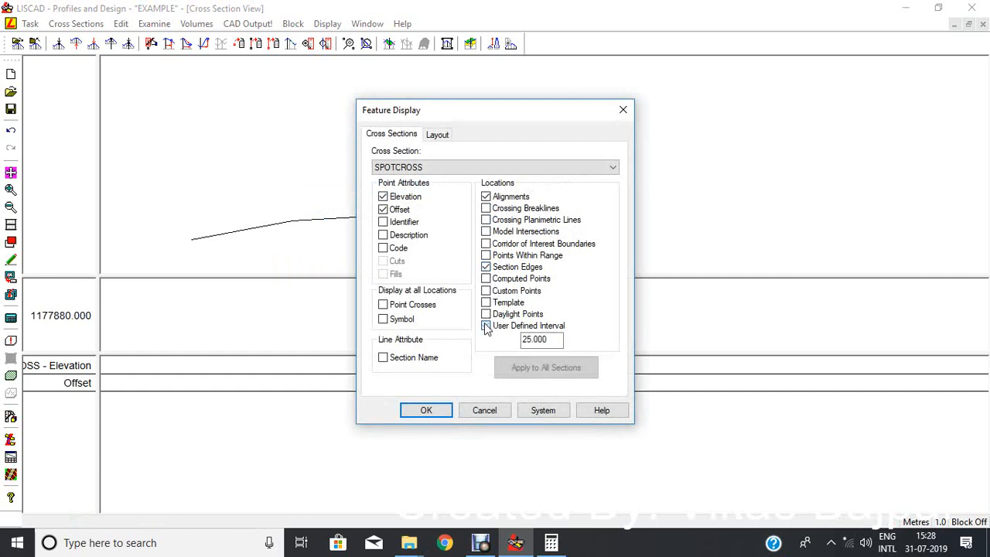
pyautogui.moveTo(562, 339); pyautogui.dragTo(461, 351)
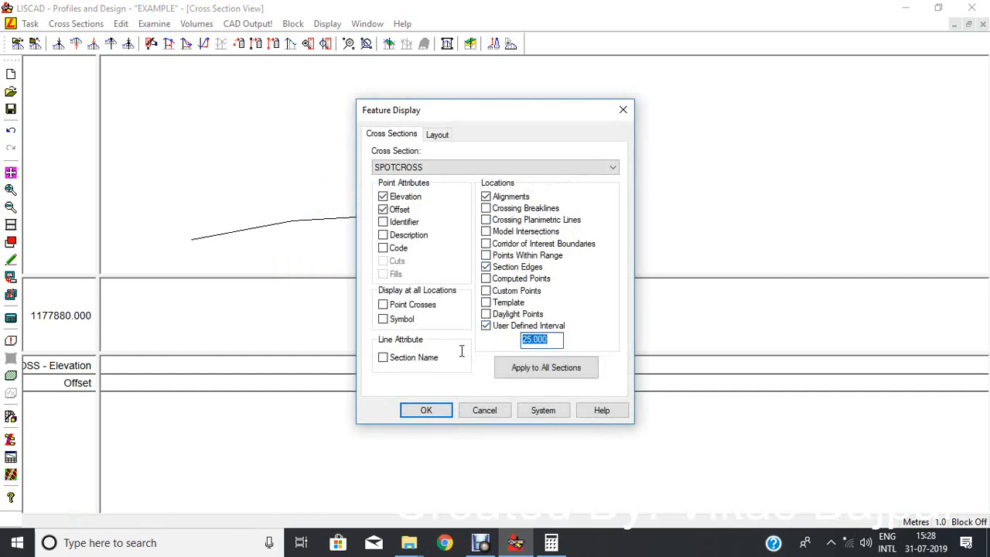
pyautogui.write('20')
pyautogui.click(384, 358)
pyautogui.click(426, 409)
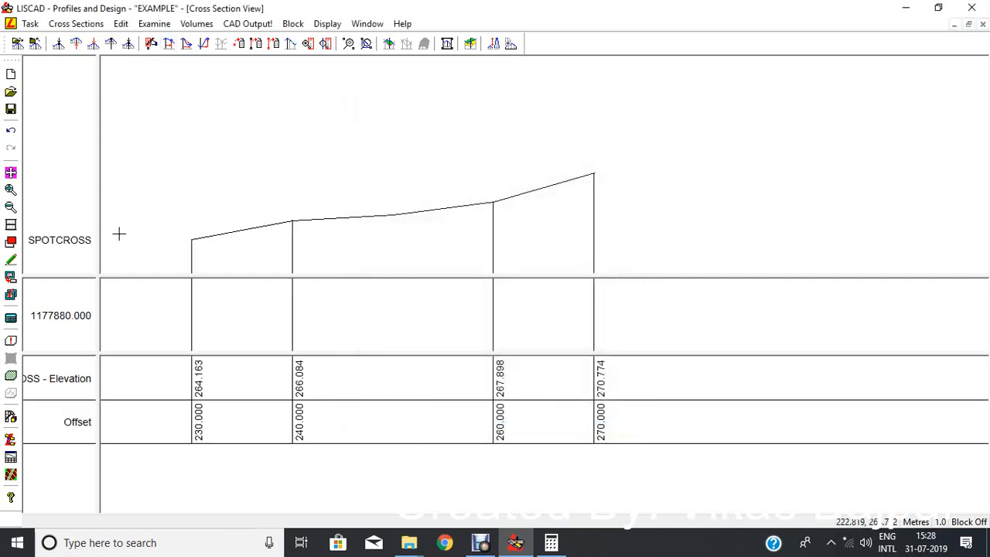
# Step forward through the cross sections from chainage 1177880 to 1178020 to examine their profiles, elevations and offsets
pyautogui.click(76, 45)
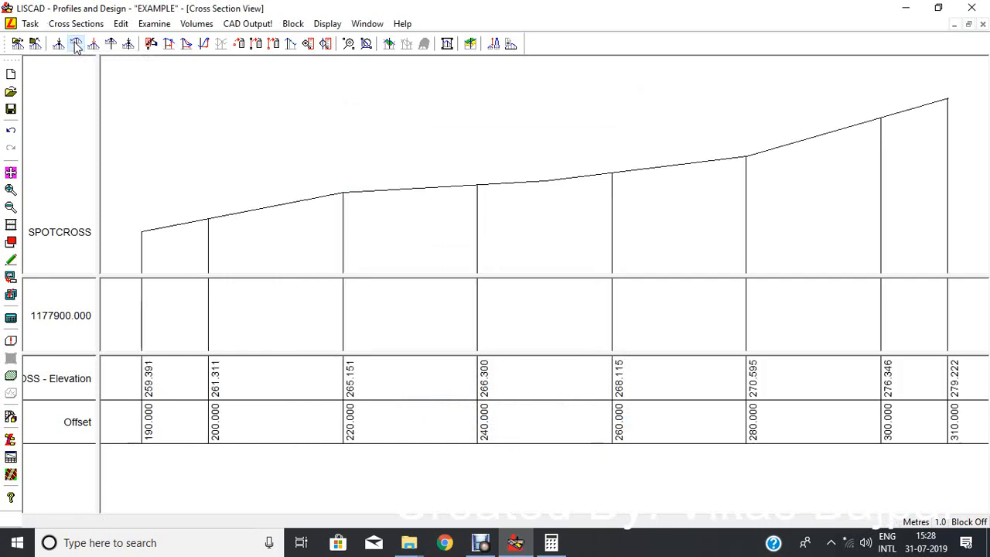
pyautogui.click(76, 44)
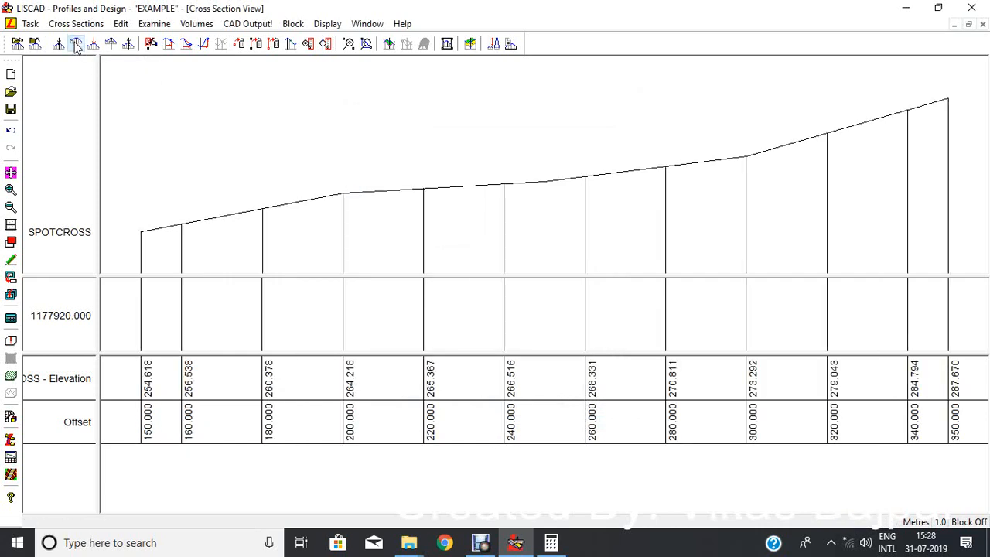
pyautogui.click(76, 44)
pyautogui.click(76, 44)
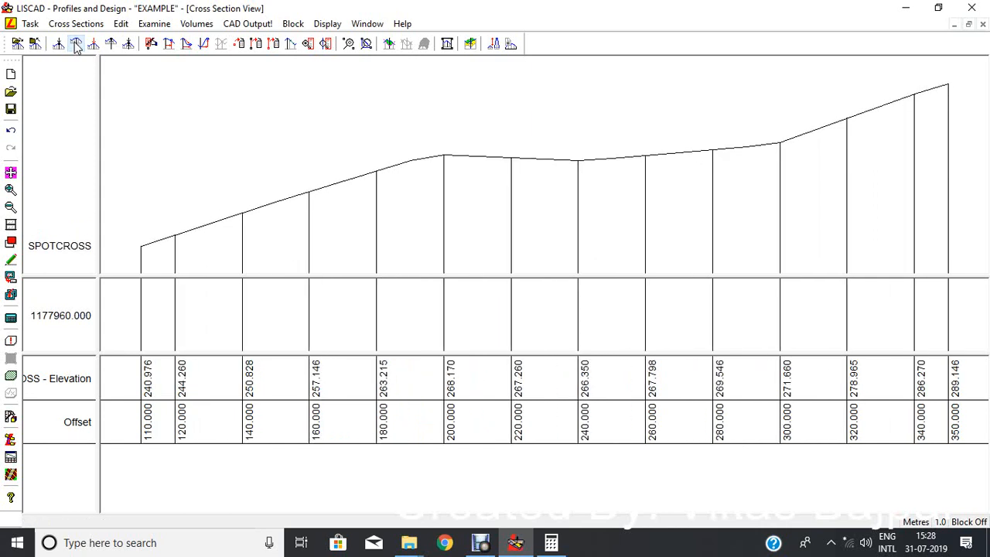
pyautogui.click(76, 44)
pyautogui.click(76, 44)
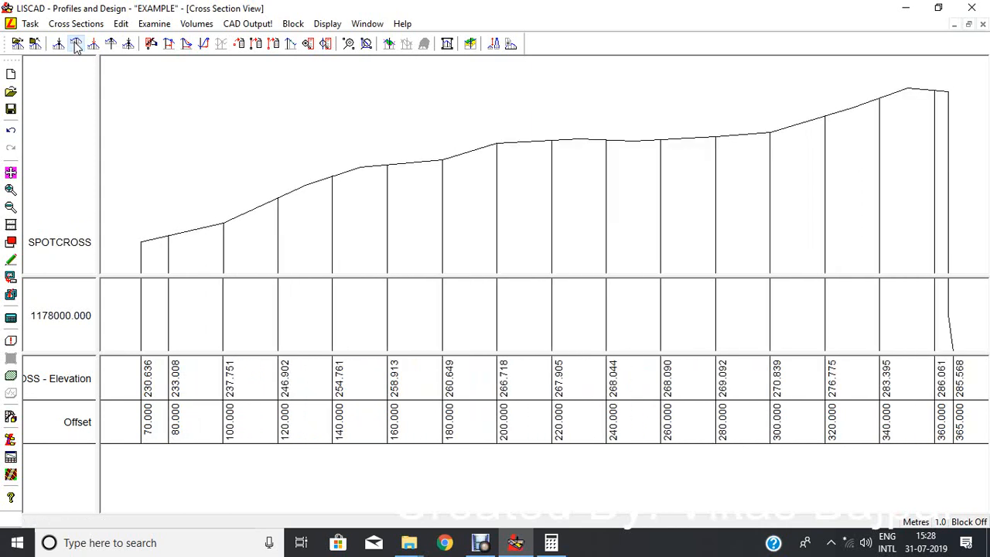
pyautogui.click(76, 44)
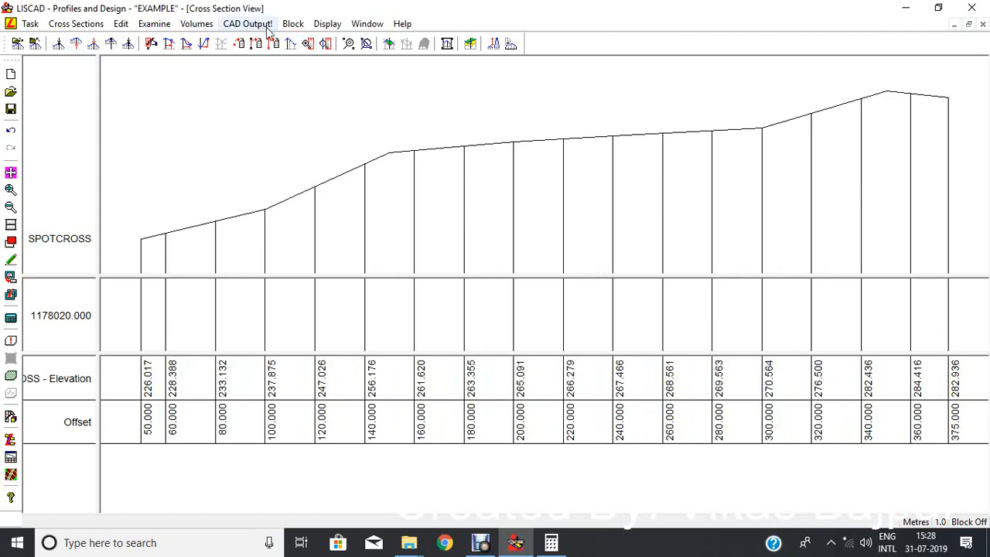
# Set the fixed datum to 200 in the datum and scale settings of the cross section CAD output for AutoCAD
pyautogui.click(247, 24)
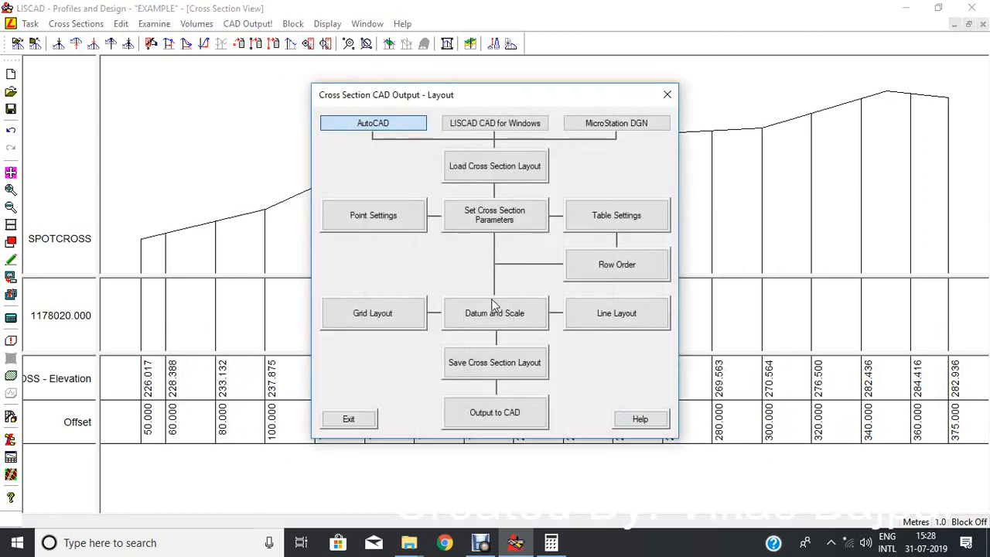
pyautogui.click(493, 309)
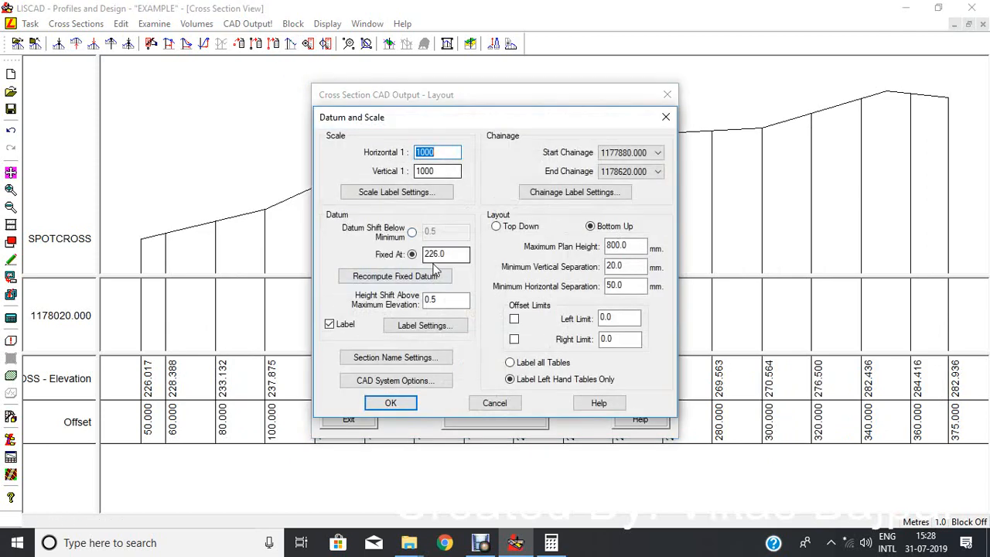
pyautogui.doubleClick(432, 255)
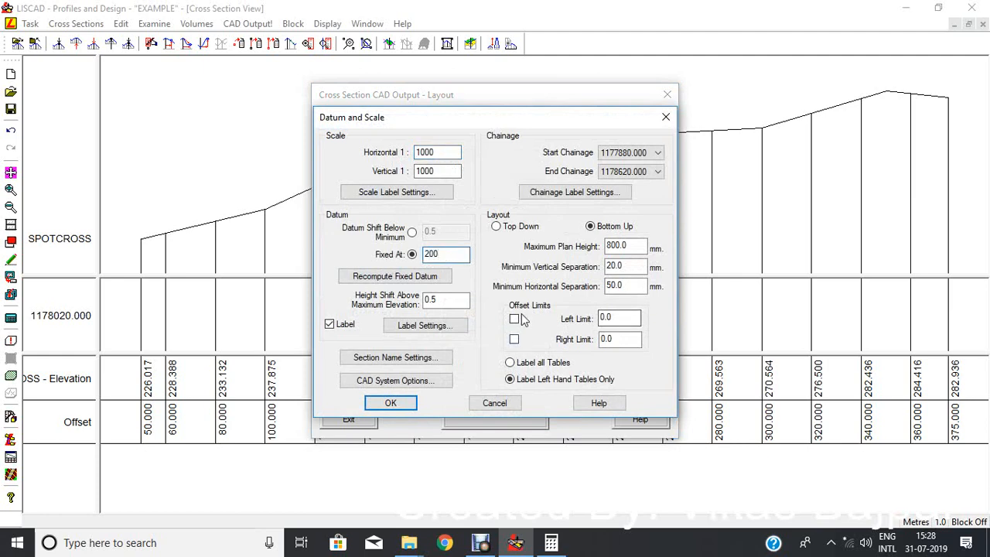
pyautogui.click(405, 403)
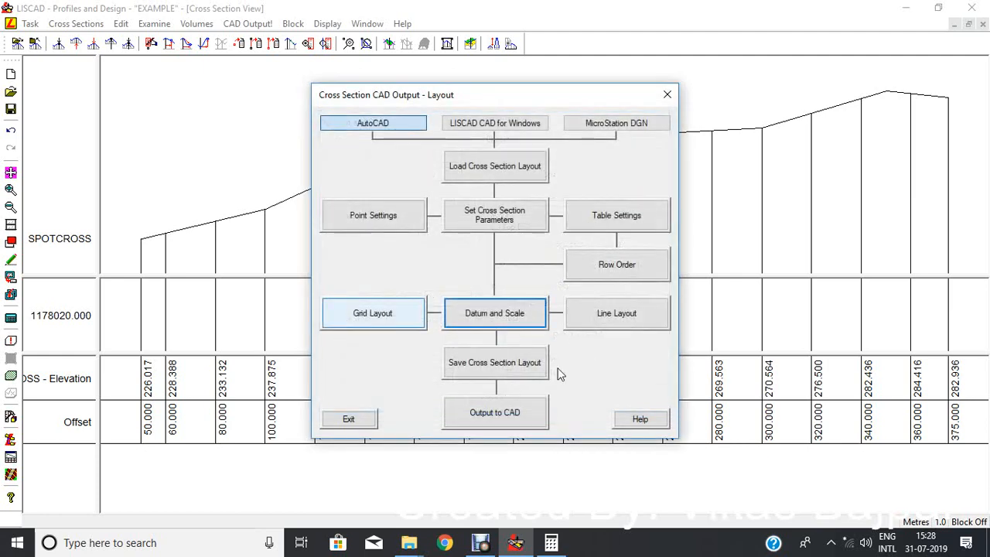
# Accept the grid layout and output the cross sections to the Desktop as EXAMPLE in AutoCAD 2007/2008/2009 DXF format, leaving the layout file unsaved
pyautogui.click(391, 318)
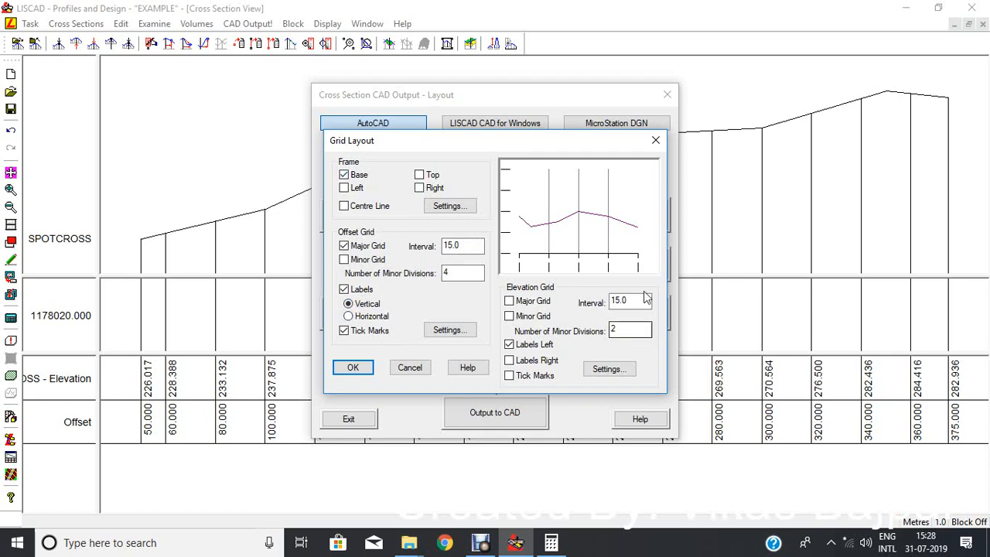
pyautogui.click(351, 370)
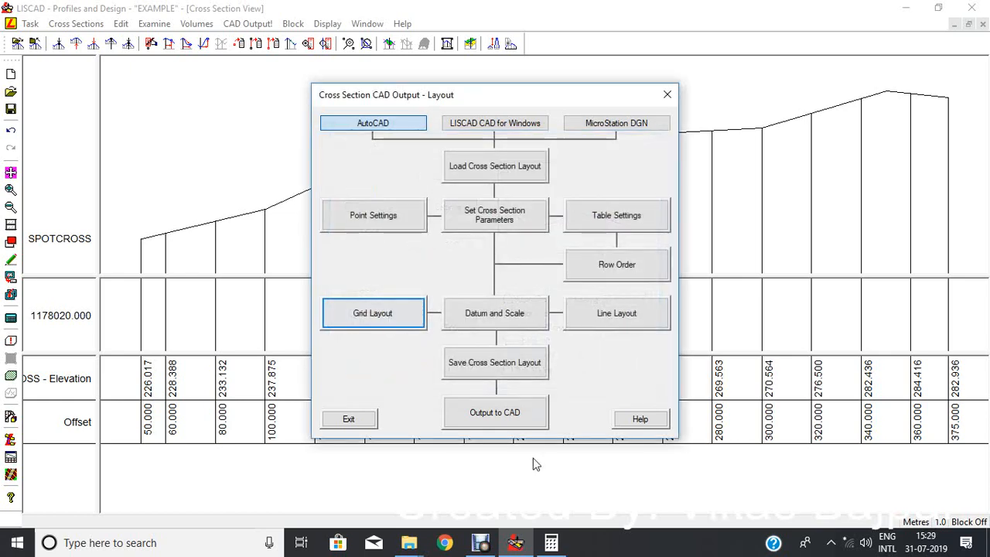
pyautogui.click(502, 415)
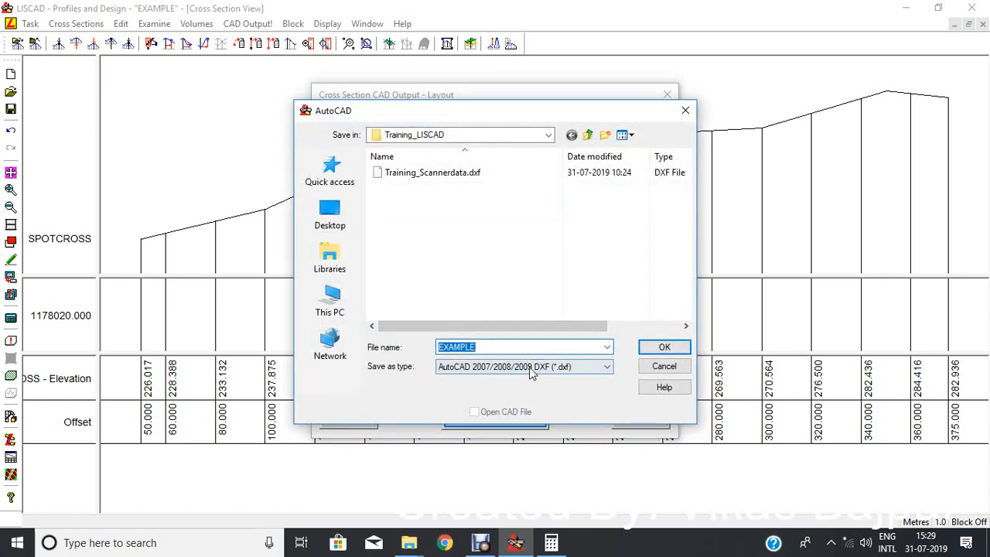
pyautogui.click(352, 224)
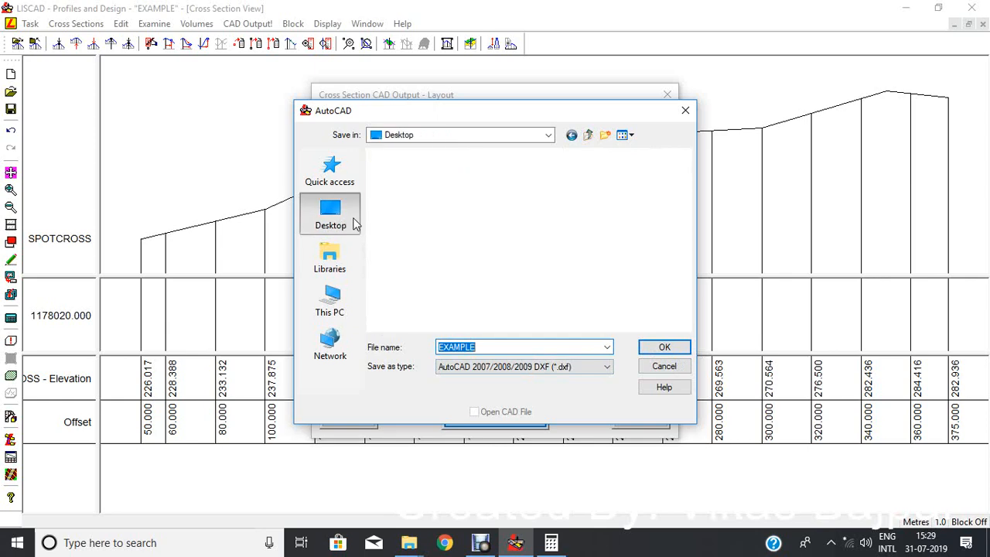
pyautogui.click(666, 347)
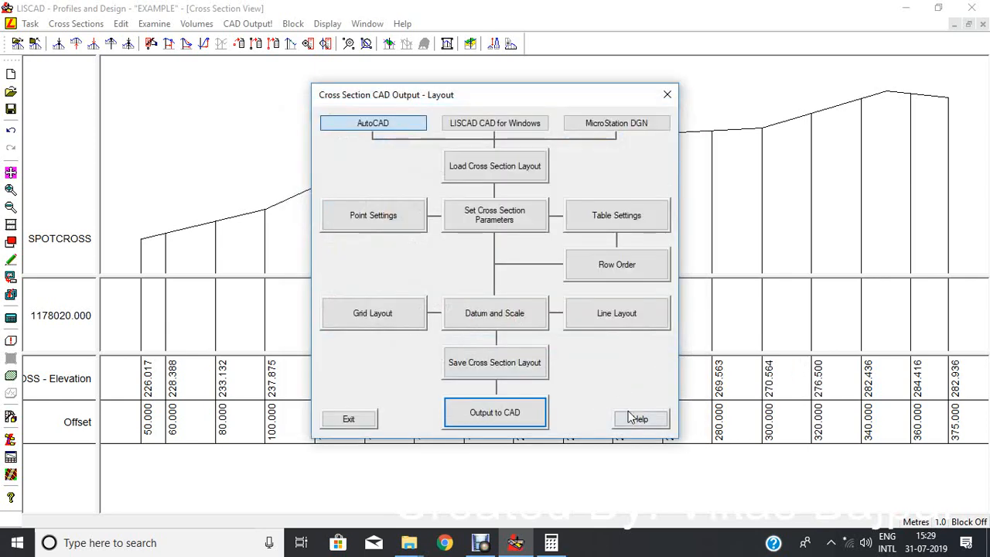
pyautogui.click(667, 93)
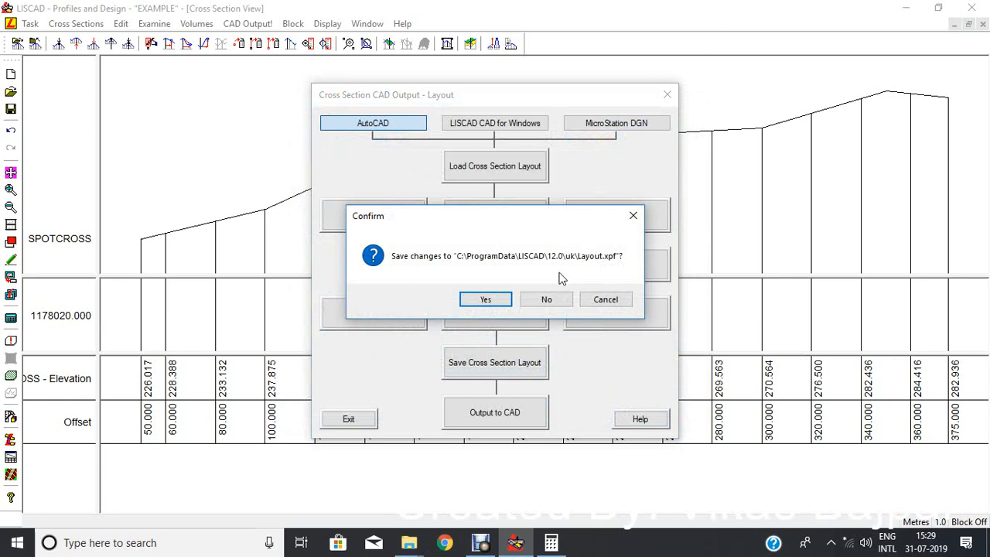
pyautogui.click(546, 299)
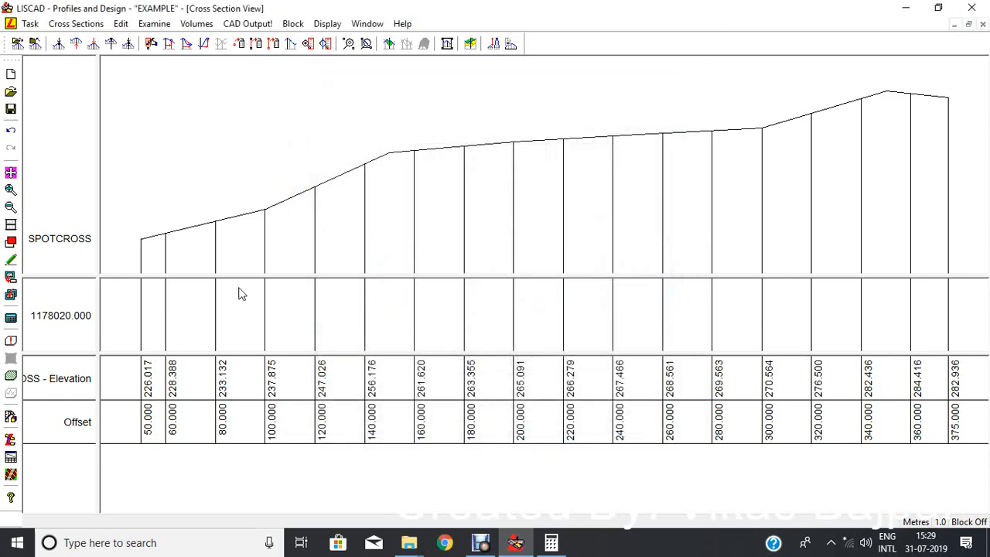